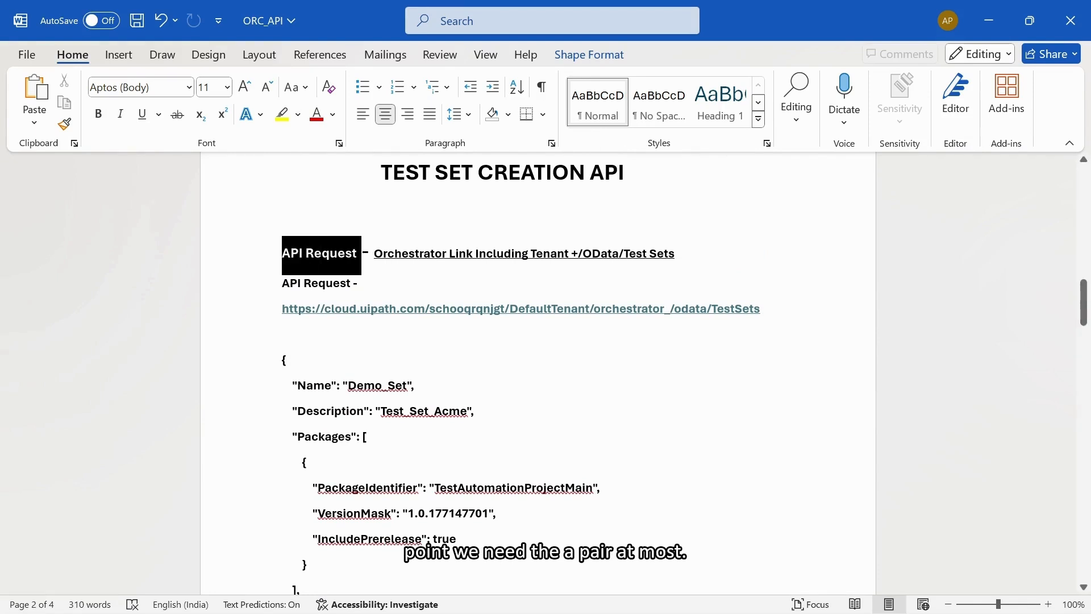
Enlarge the "API Request" text in front of "Orchestrator Link Including Tenant +/OData/Test Sets" to 18 pt.
drag(361, 258, 286, 256)
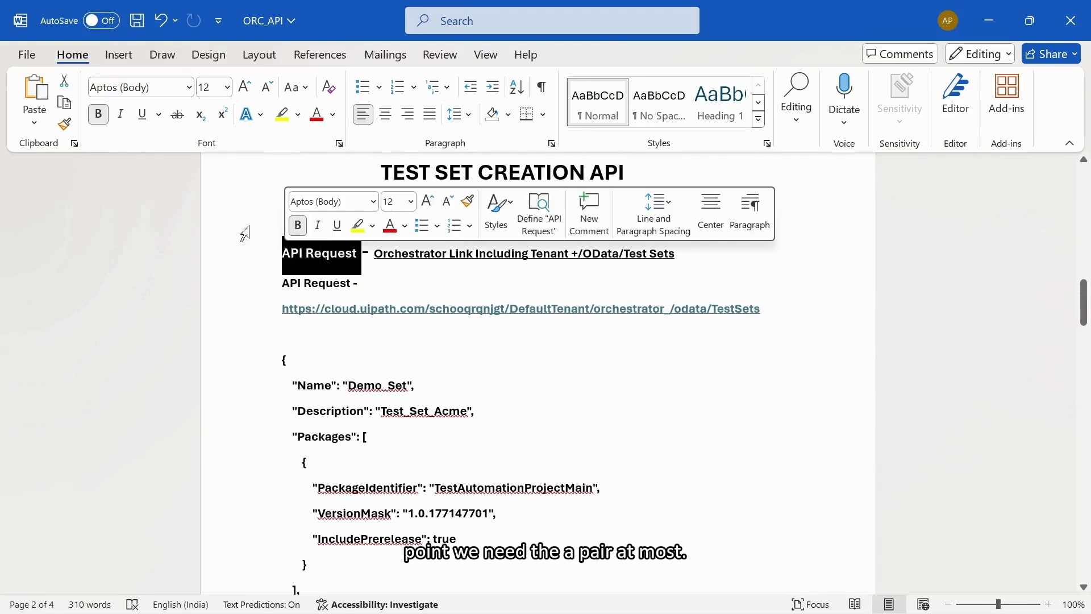
click(254, 92)
click(254, 92)
click(254, 92)
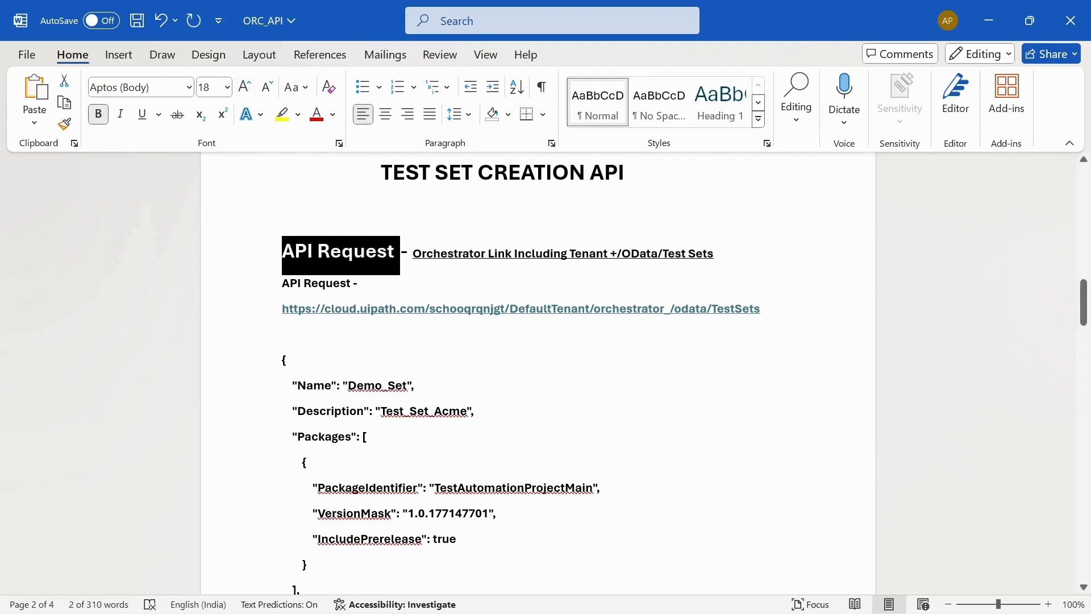
click(398, 410)
Insert a "JSON BODY" heading line directly above the opening brace of the JSON code.
click(320, 335)
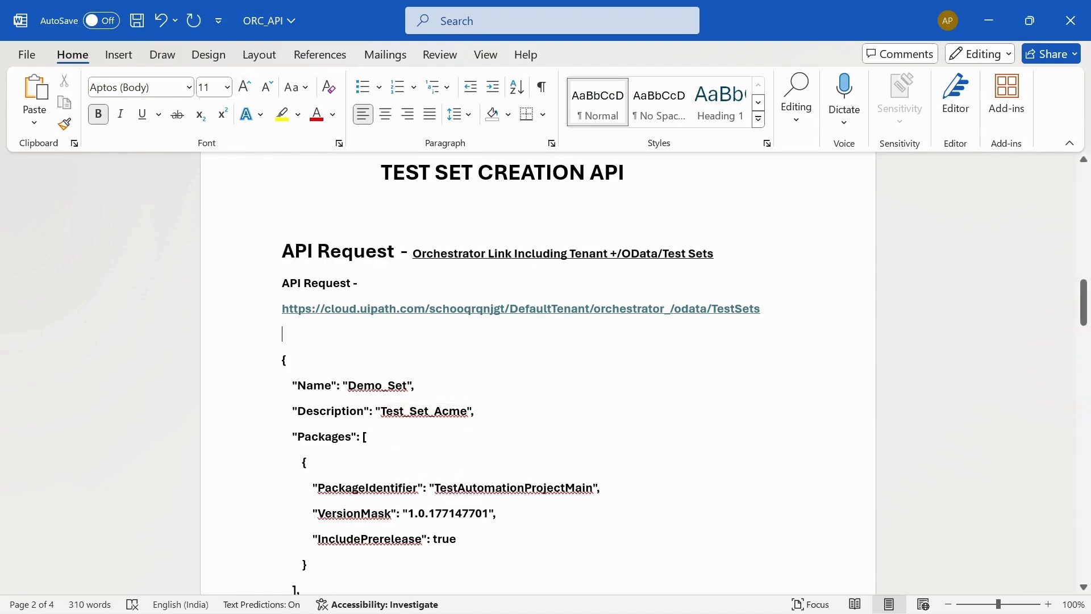
key(Return)
text(JSON)
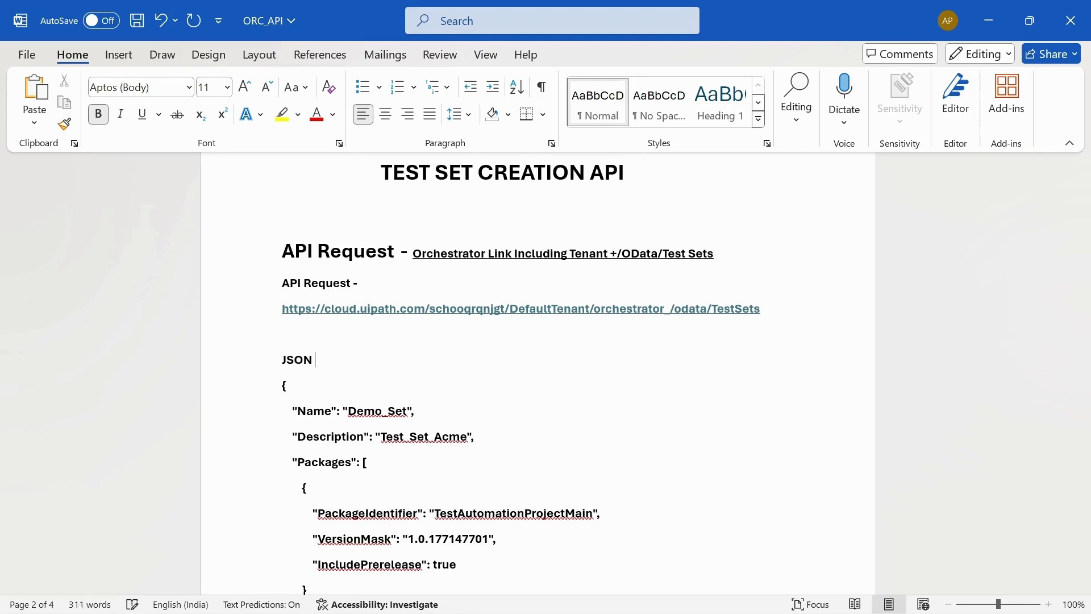
text( B)
Enlarge the "JSON BODY" heading to 14 pt.
key(shift+Left)
key(shift+Left)
key(shift+Left)
key(shift+Left)
key(shift+Left)
key(shift+Left)
key(shift+Left)
key(shift+Left)
key(shift+Left)
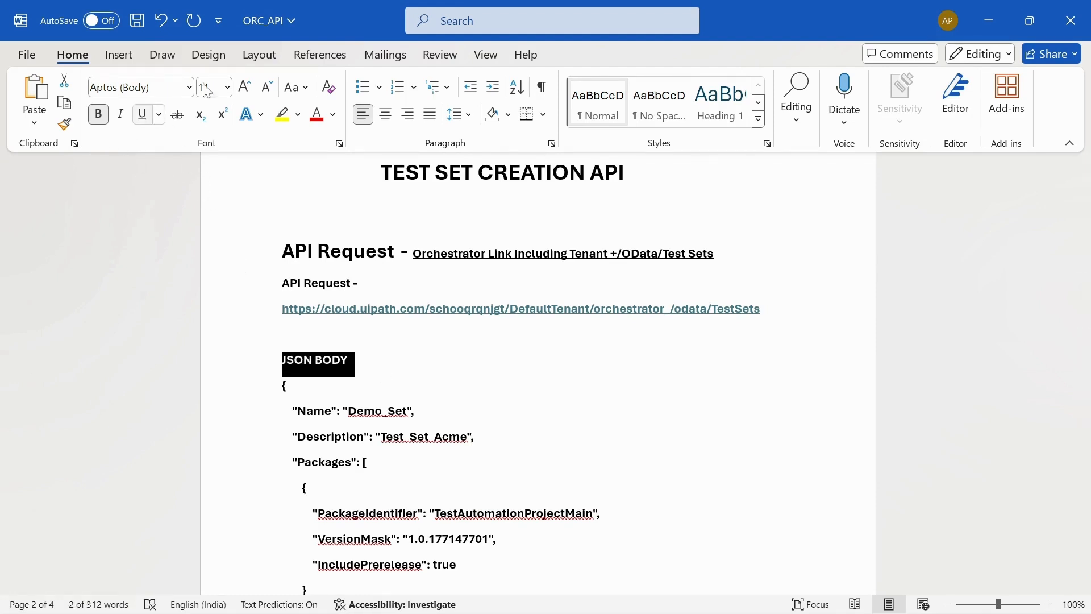
click(250, 89)
click(250, 89)
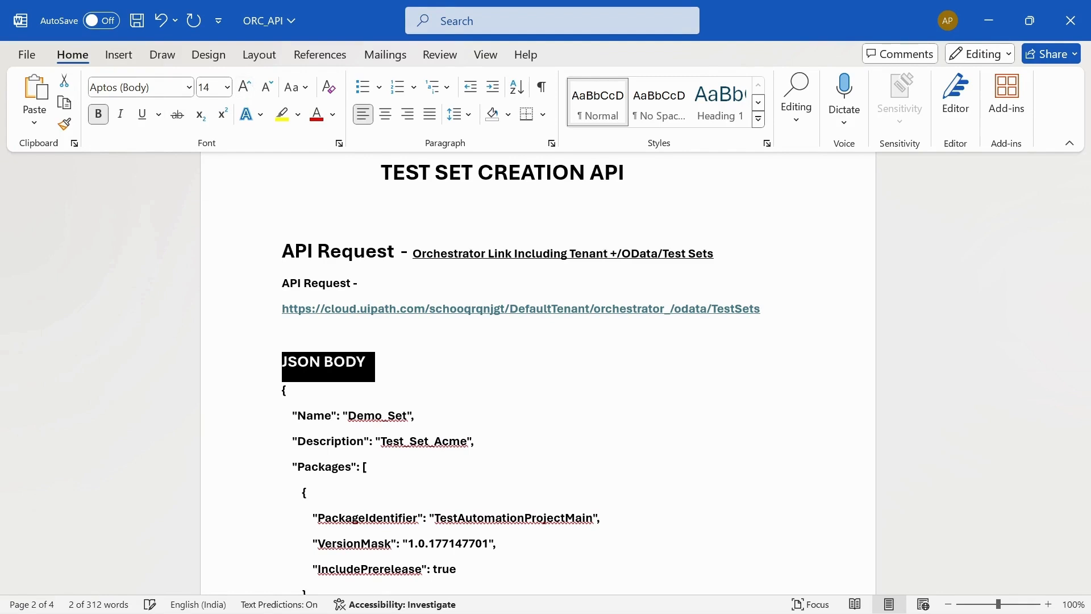
click(286, 389)
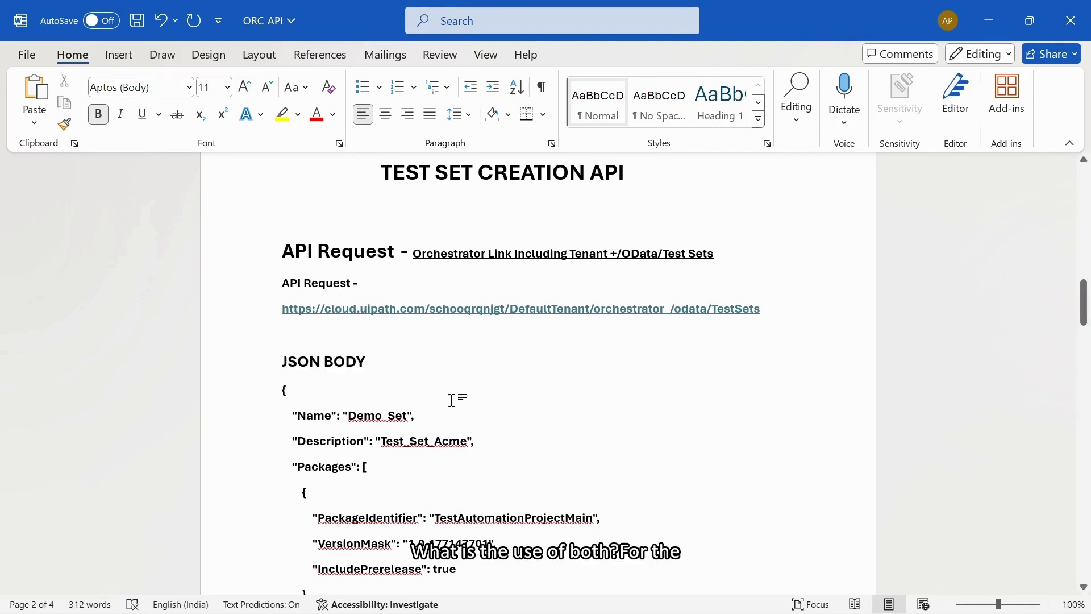
Examine the API Request heading, its Orchestrator link description and the JSON BODY heading in the test set creation notes.
drag(400, 252, 295, 255)
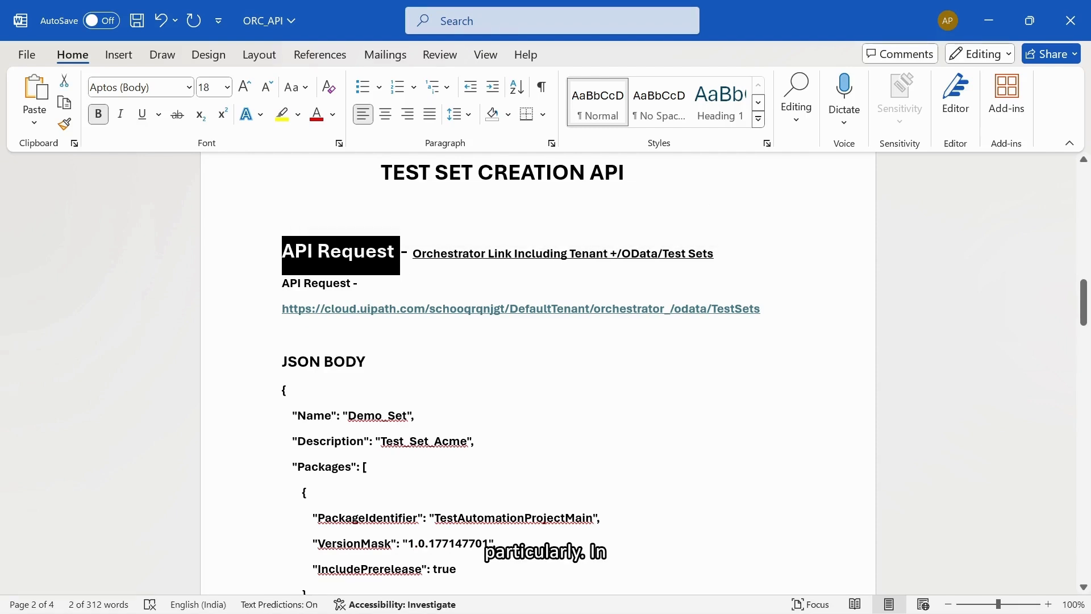
click(412, 252)
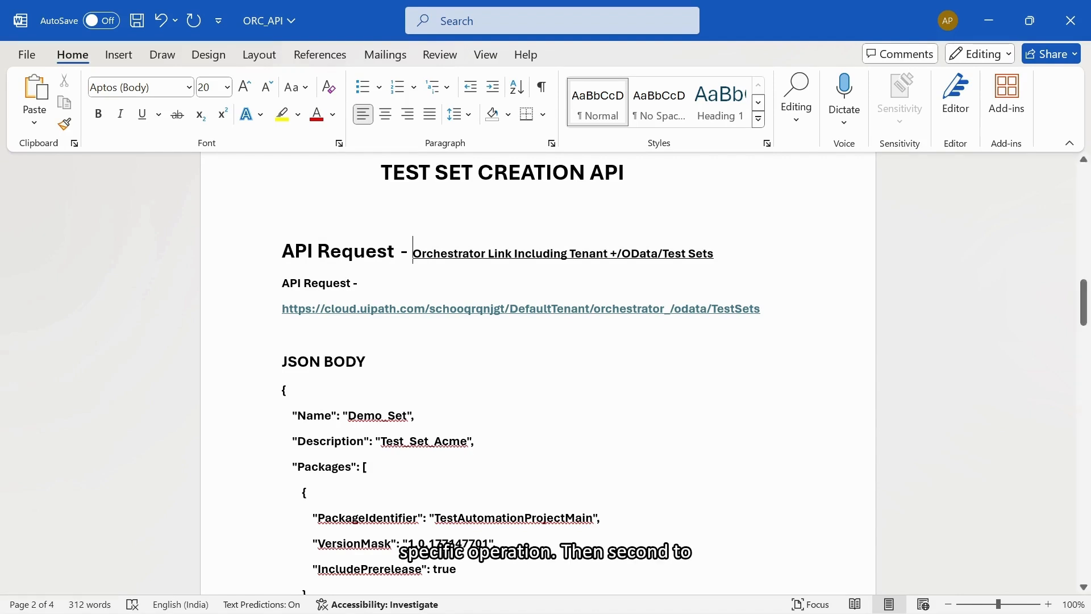
drag(369, 361, 283, 361)
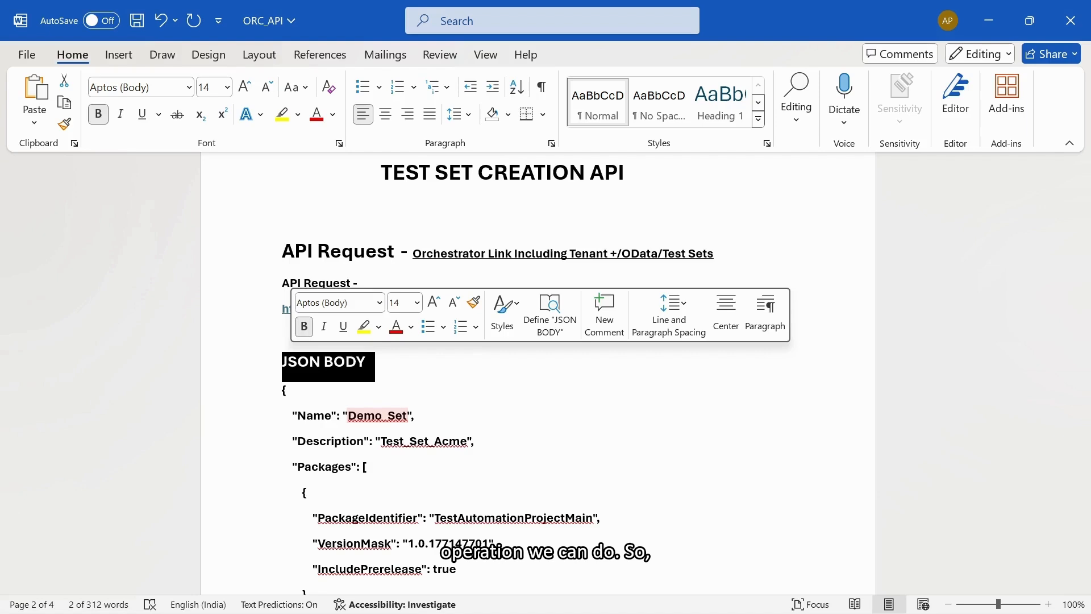
click(285, 390)
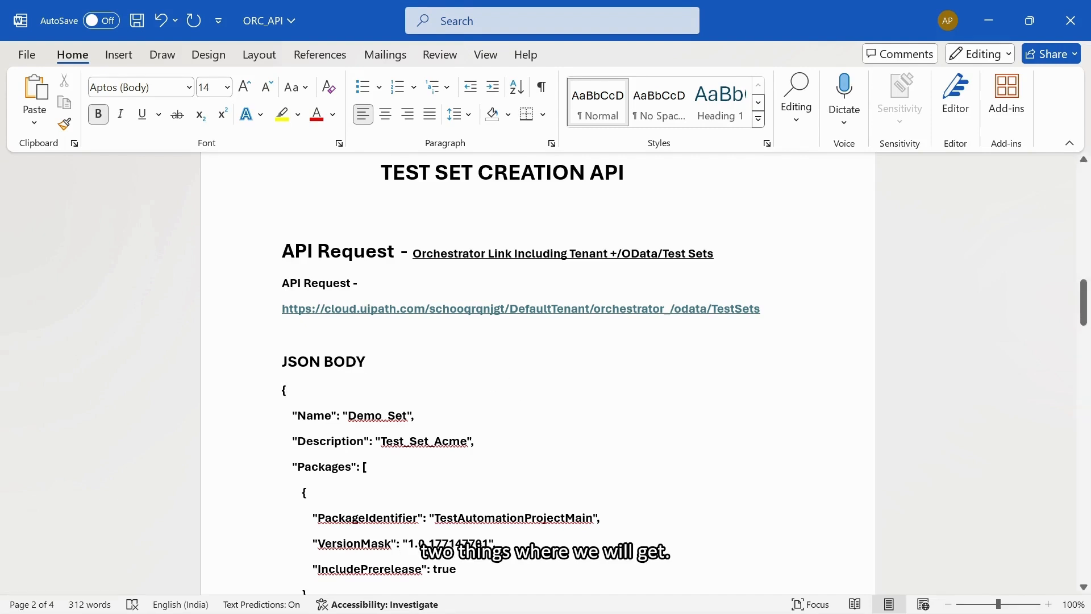
drag(283, 251, 383, 369)
click(383, 370)
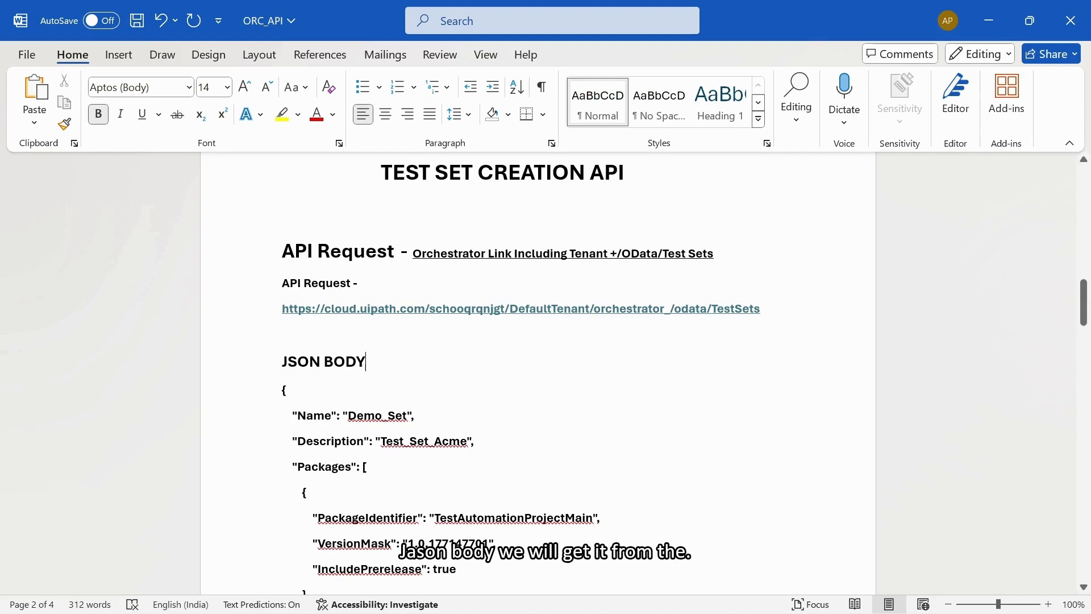
drag(370, 362, 294, 364)
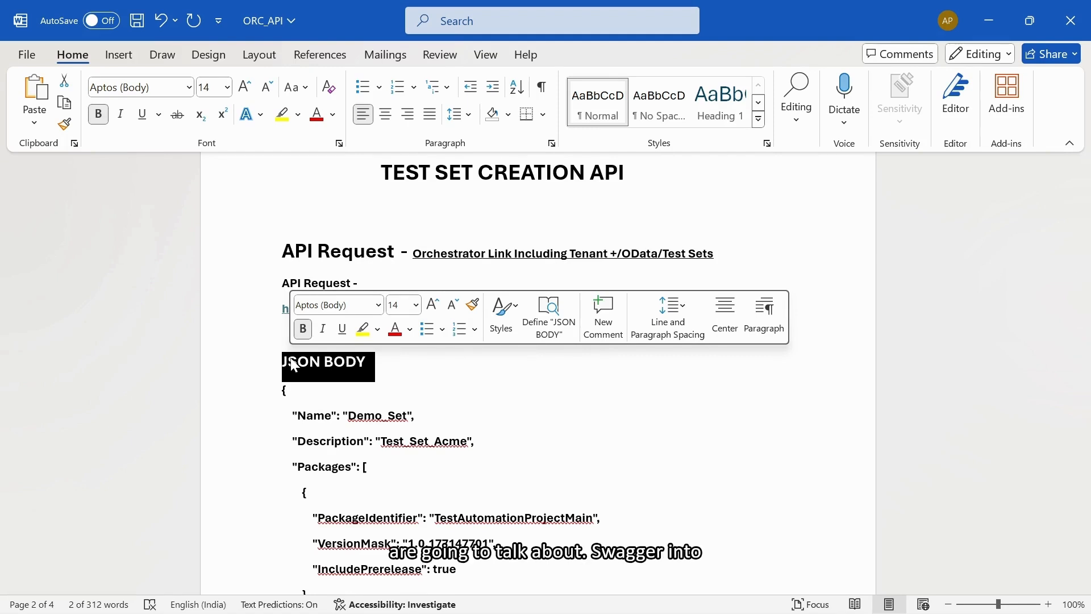
click(287, 390)
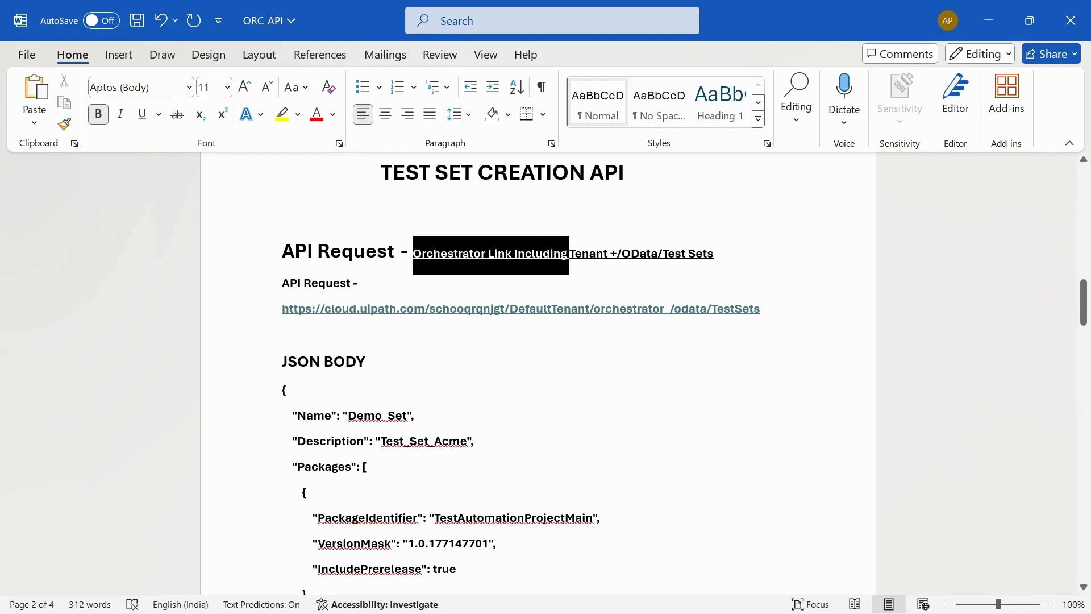
drag(414, 253, 713, 264)
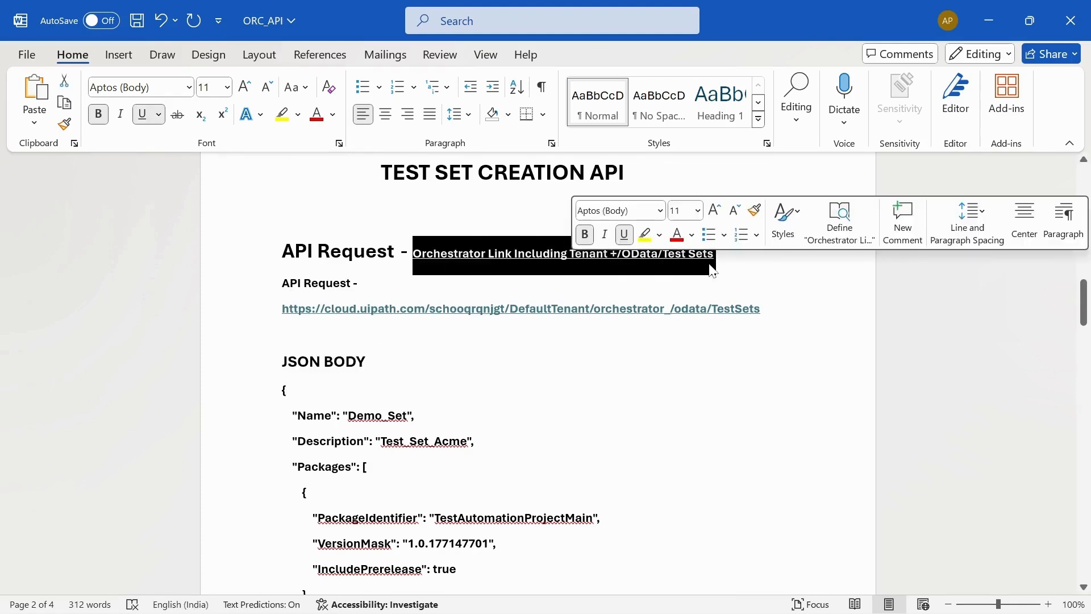
click(526, 256)
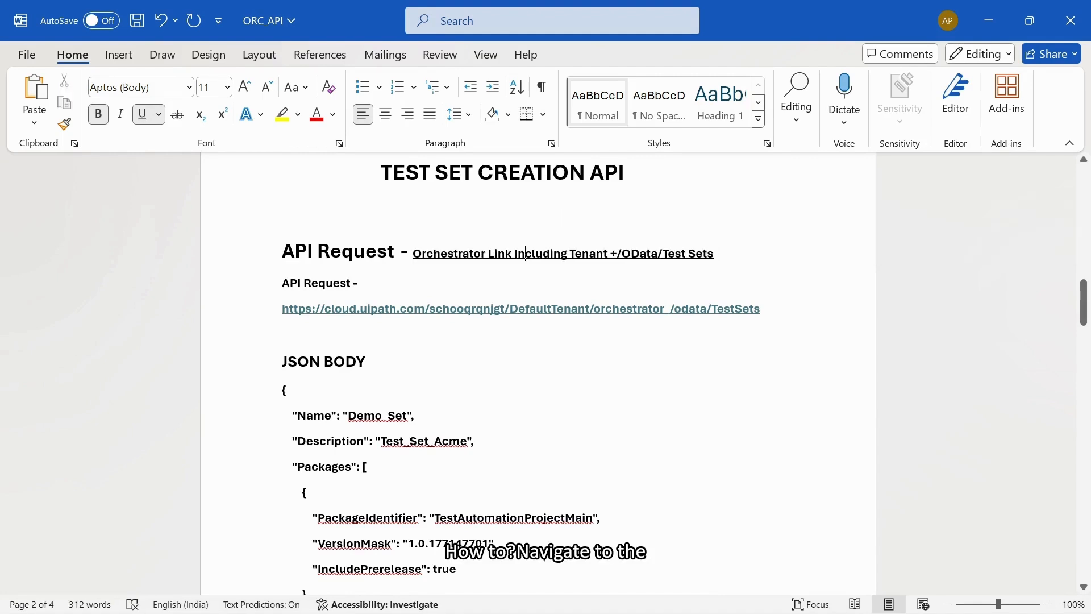
drag(716, 256, 422, 256)
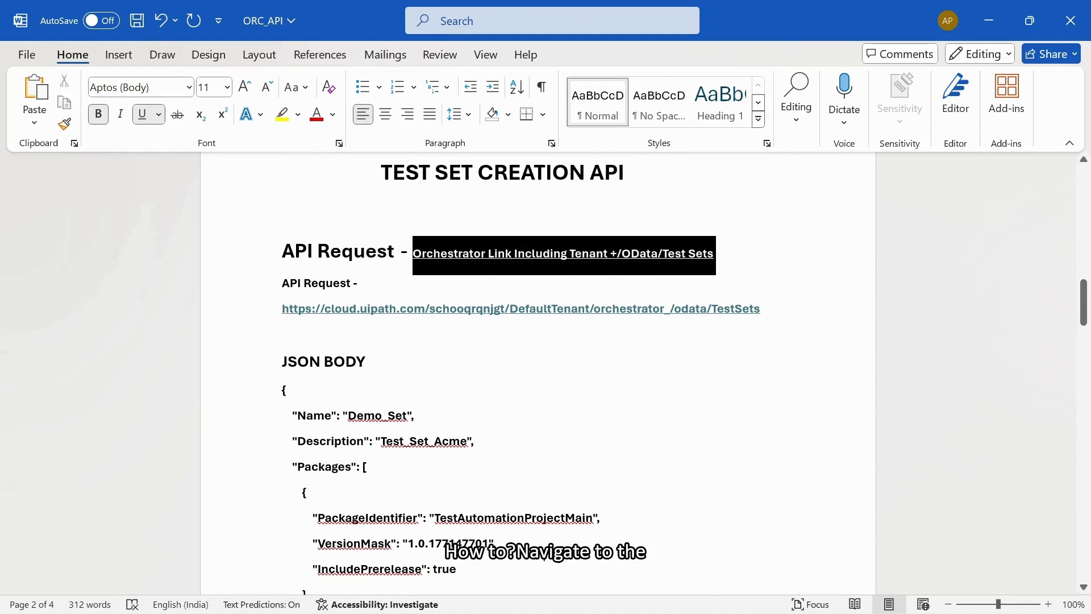
click(476, 254)
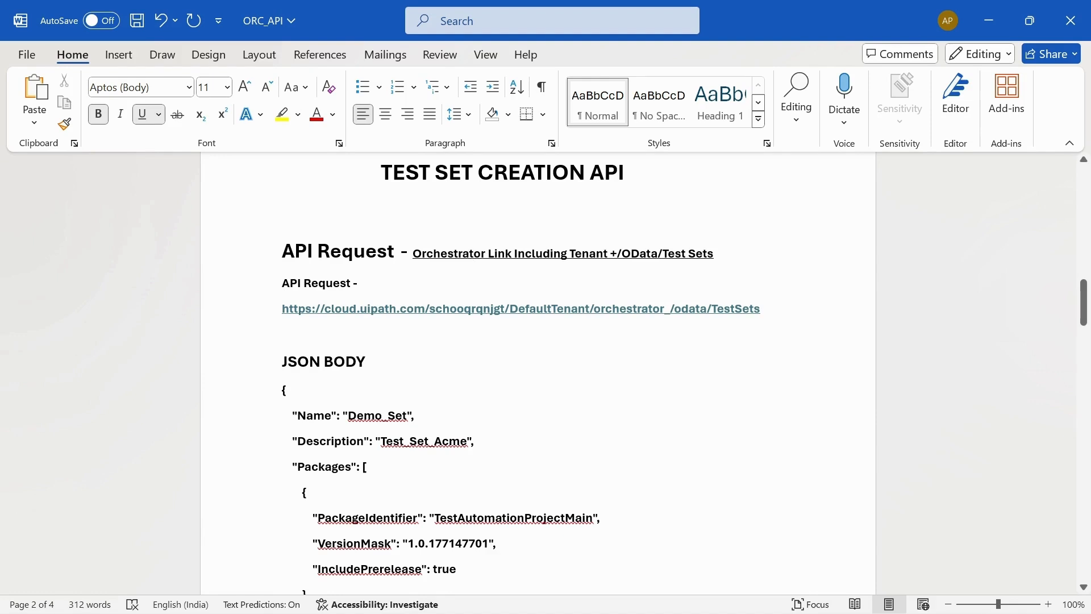
mouse_move(441, 606)
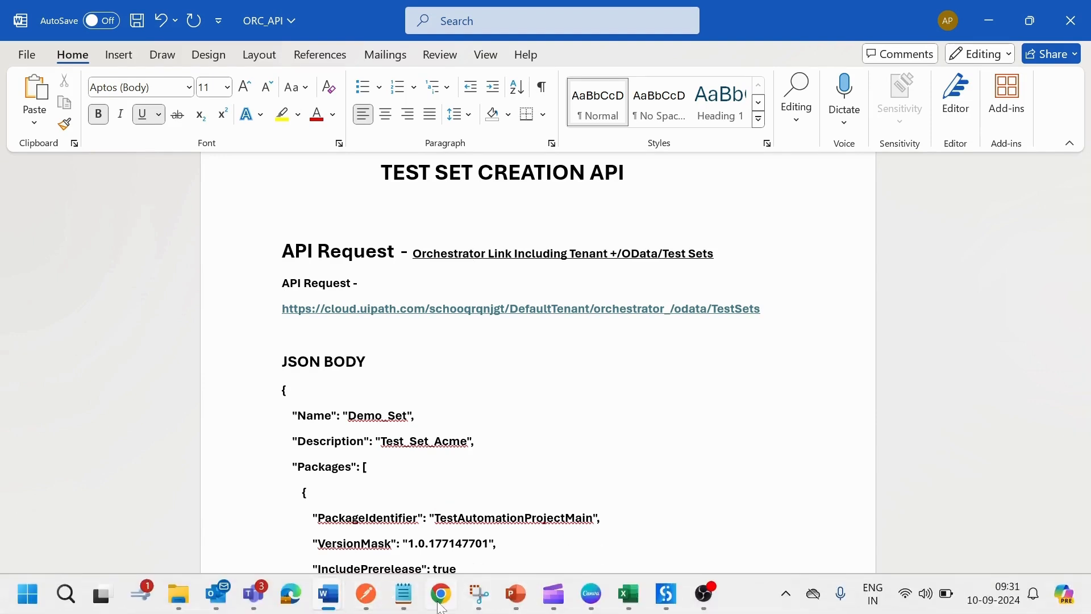
click(441, 594)
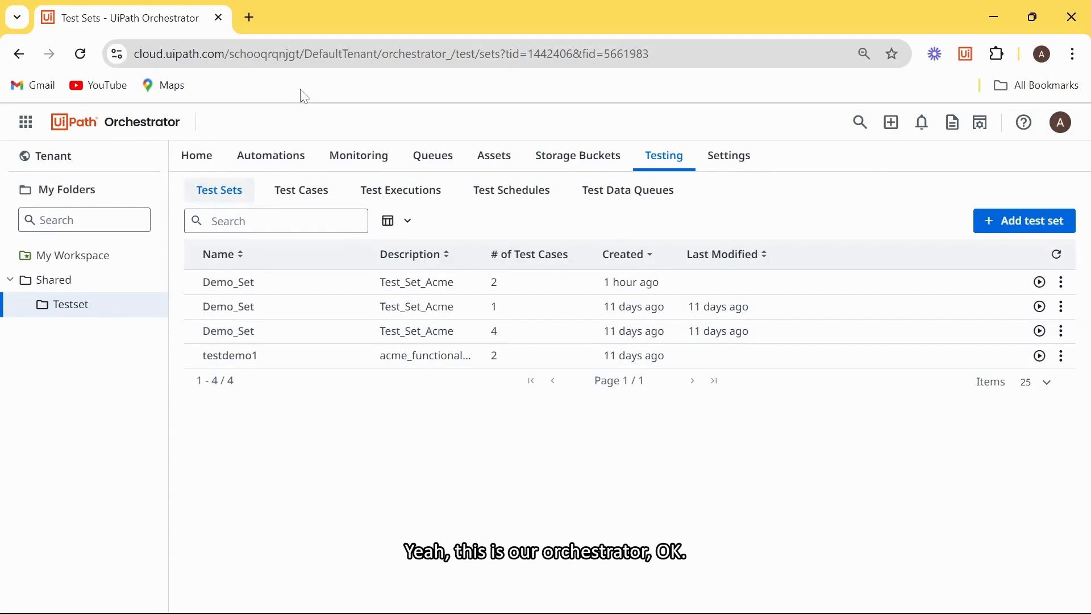
click(461, 60)
click(462, 61)
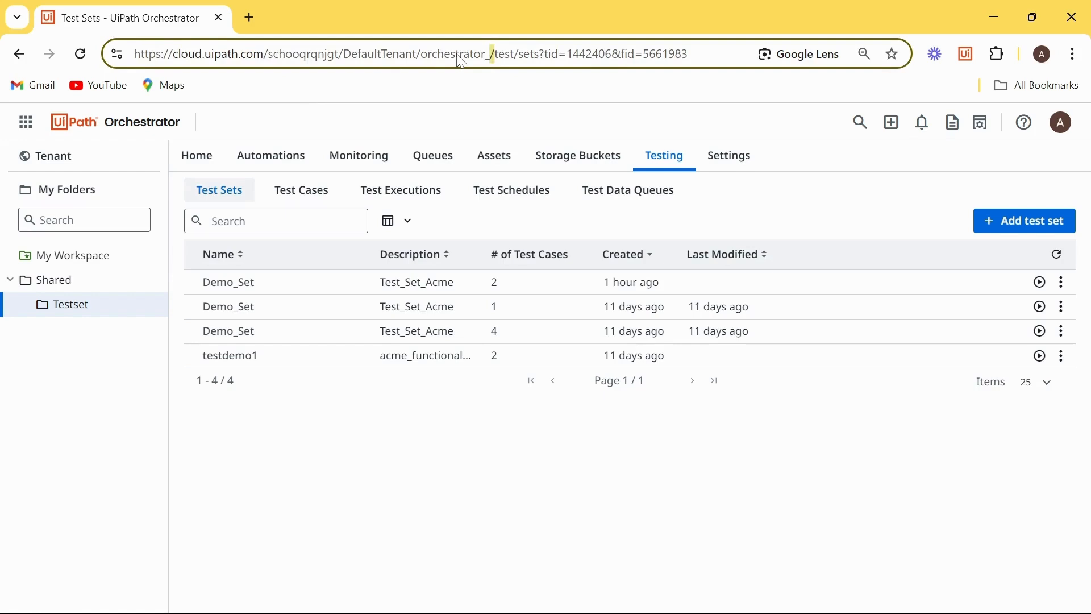
key(shift+Left)
key(shift+Left)
key(shift+Left)
key(shift+Left)
key(shift+Left)
key(shift+Left)
key(shift+Left)
key(shift+Left)
key(shift+Left)
key(shift+Left)
key(shift+Left)
key(shift+Left)
key(shift+Left)
key(shift+Left)
key(shift+Left)
key(shift+Left)
key(shift+Left)
key(shift+Left)
key(shift+Left)
key(shift+Left)
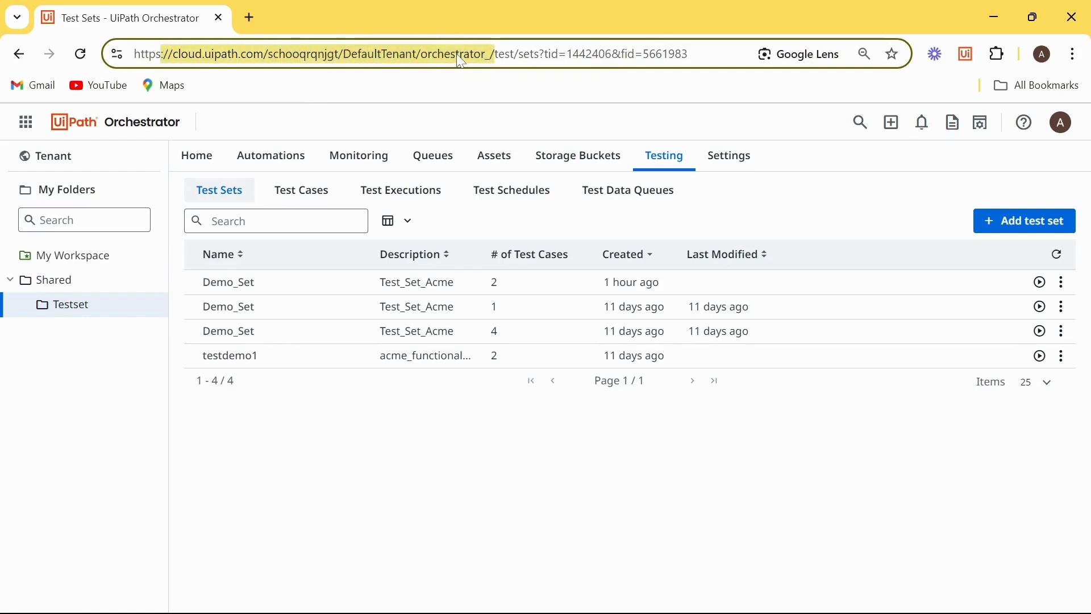
key(shift+Left)
key(shift+Left)
key(shift+Left)
key(shift+Left)
key(shift+Left)
key(shift+Left)
key(ctrl+c)
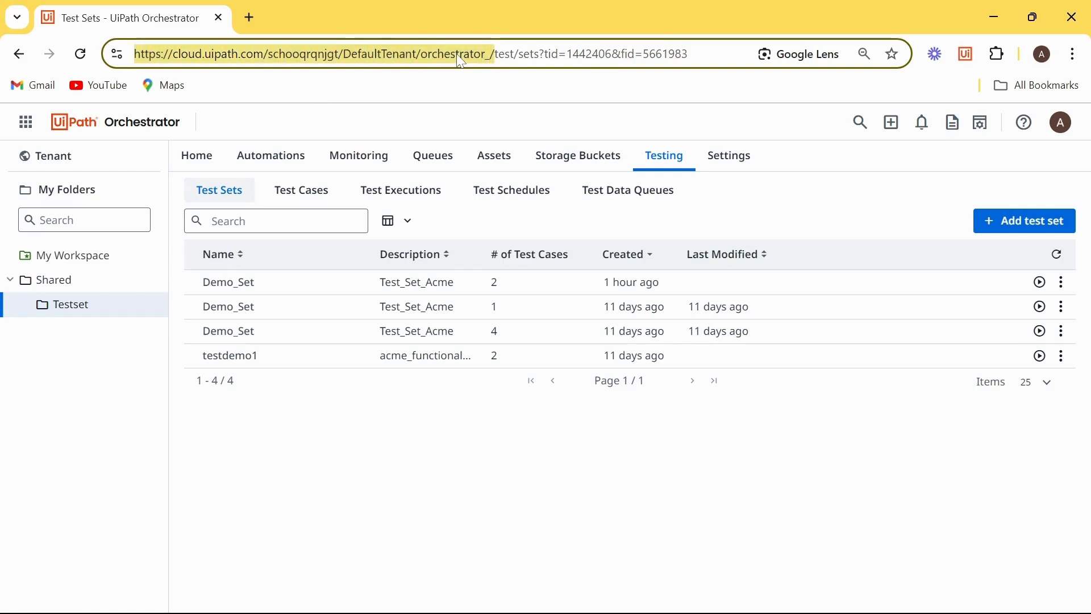
Open the copied Orchestrator base URL with "swagger/index.html" appended in a new browser tab.
click(244, 22)
key(ctrl+v)
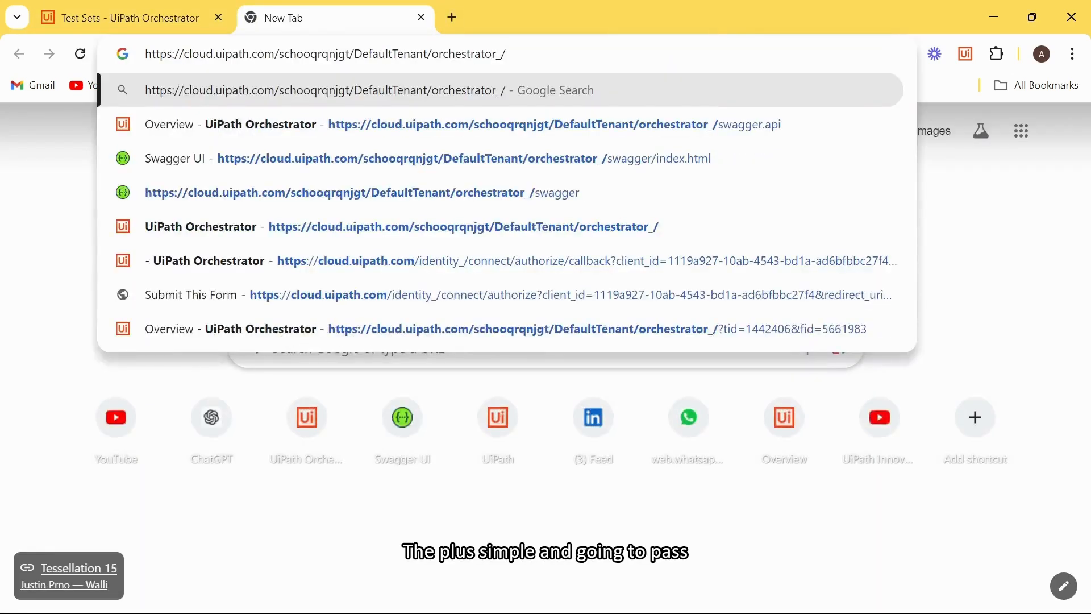
text(swag)
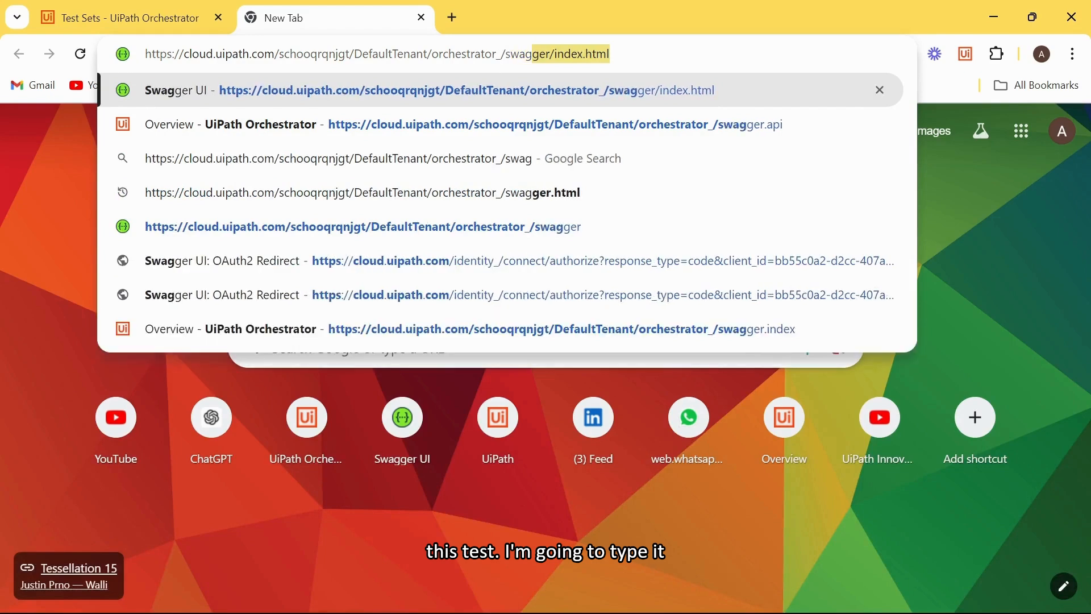
text(ger/)
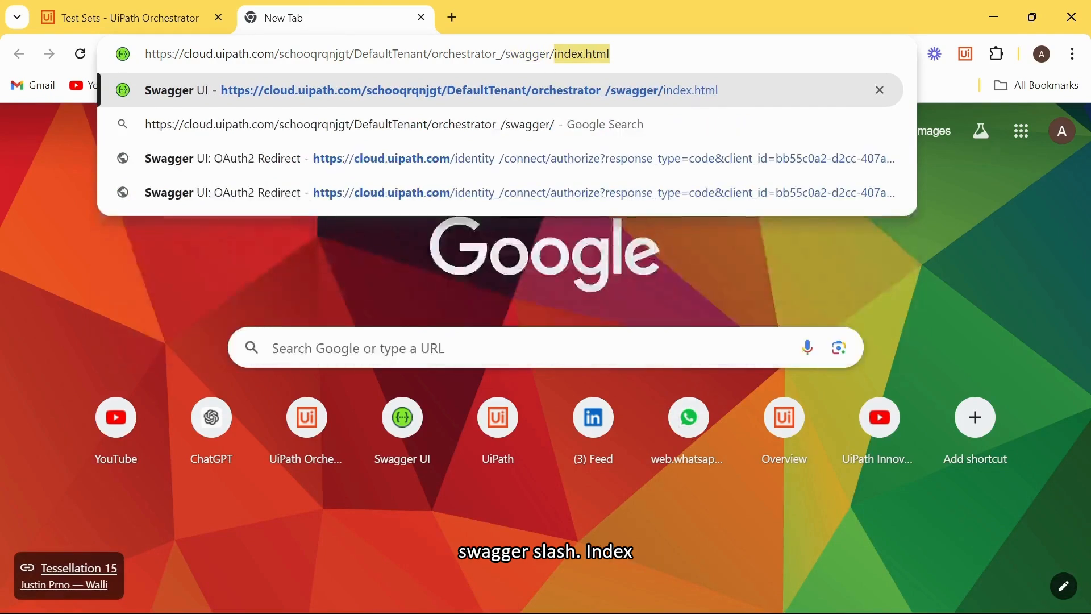
text(index)
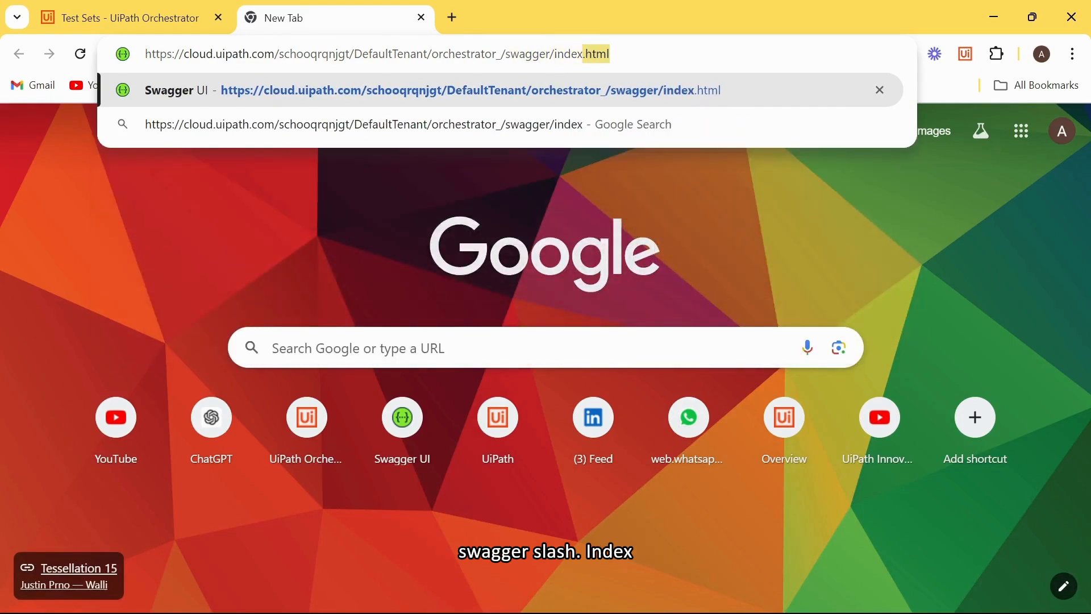
text(.html)
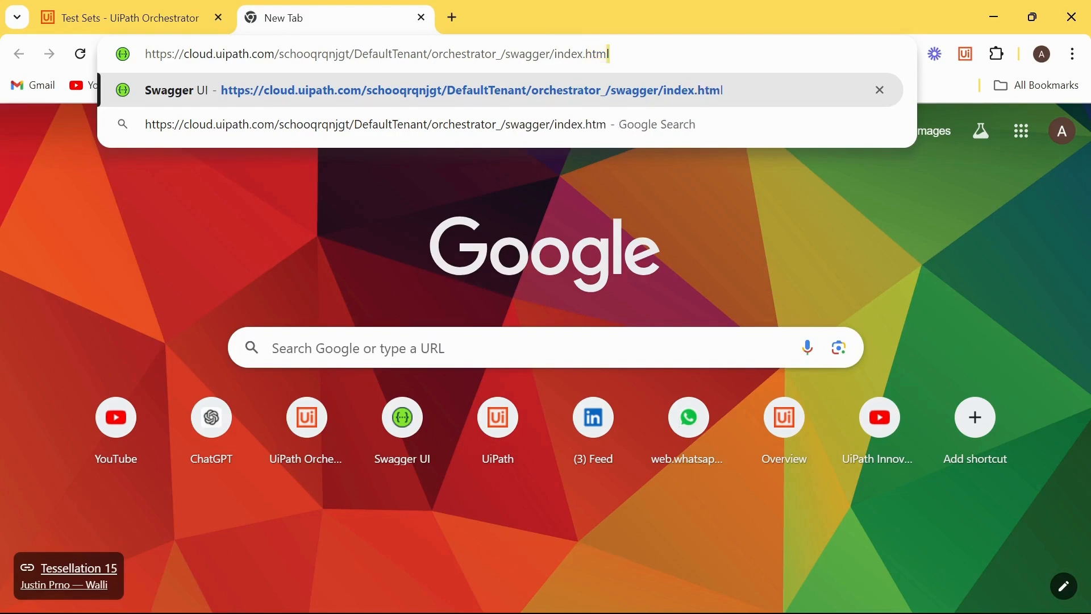
key(Return)
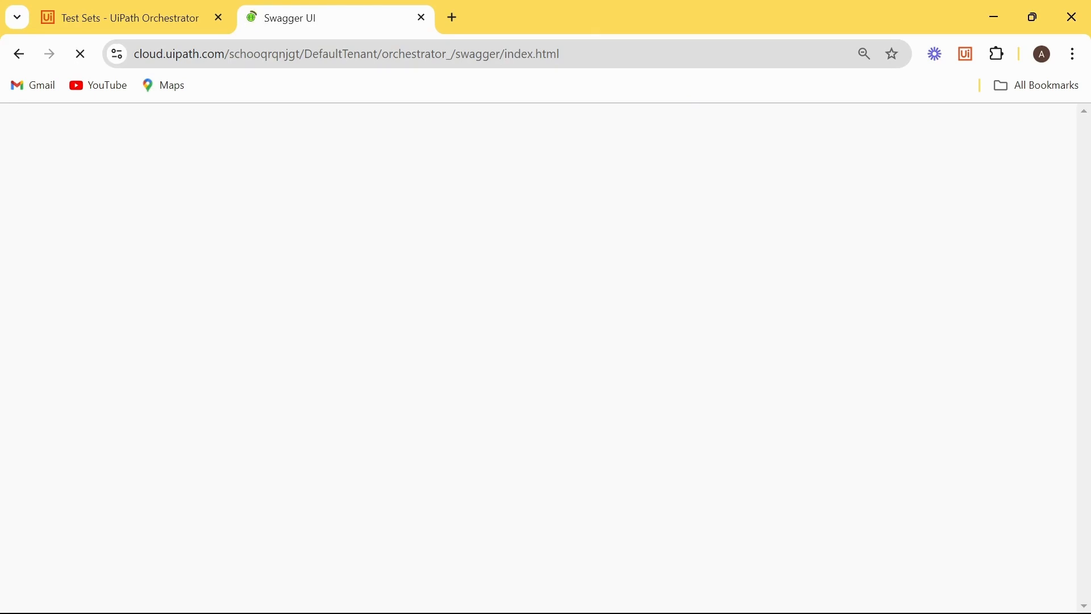
Return to the Orchestrator page and open the Test Sets list under Testing for the Testset folder.
click(165, 17)
click(297, 32)
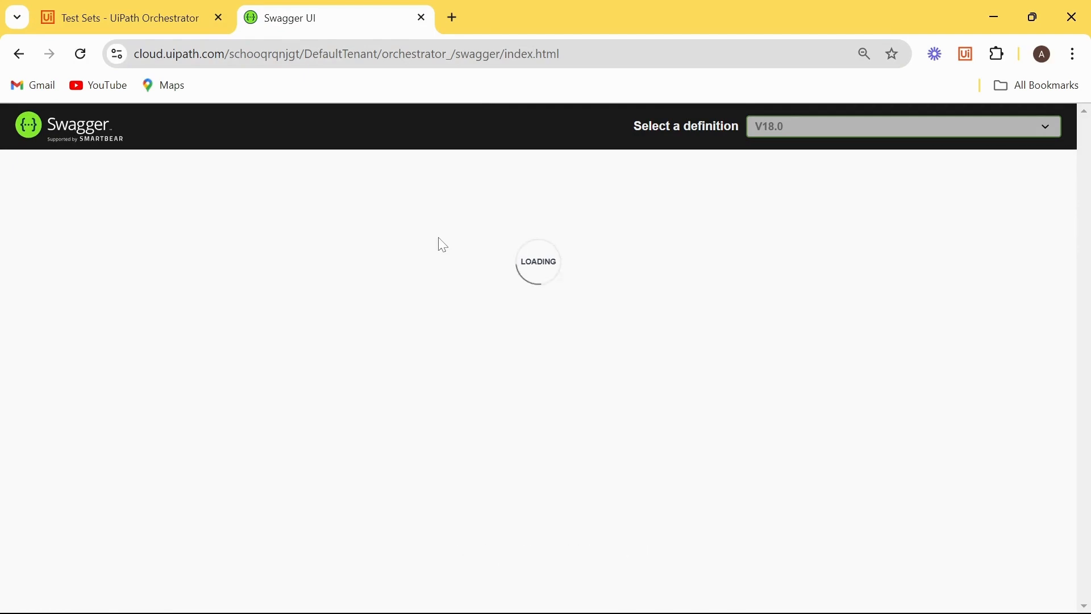
click(145, 23)
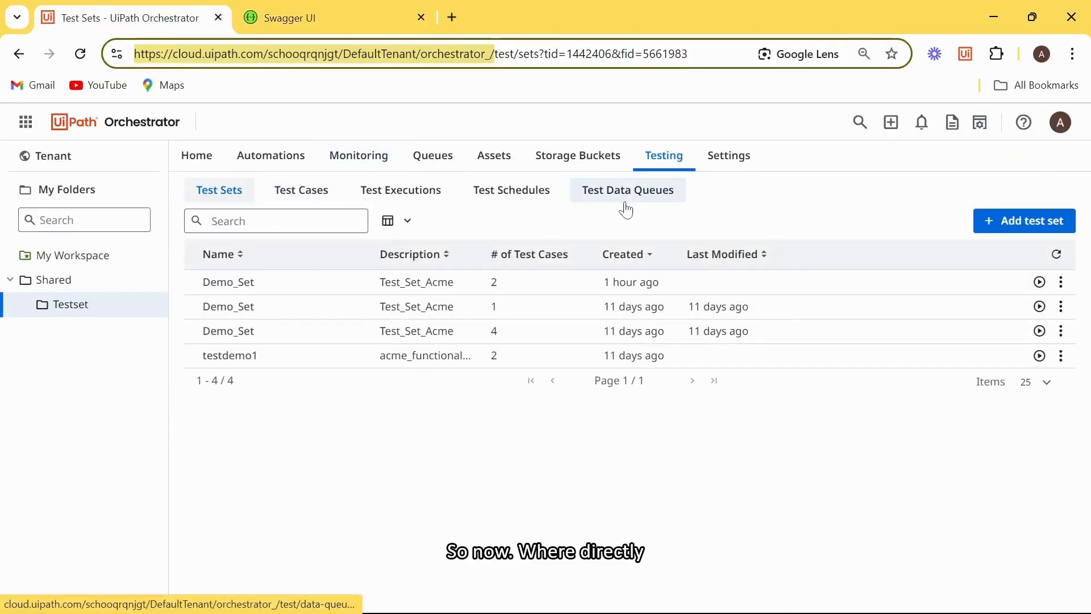
click(664, 165)
click(229, 191)
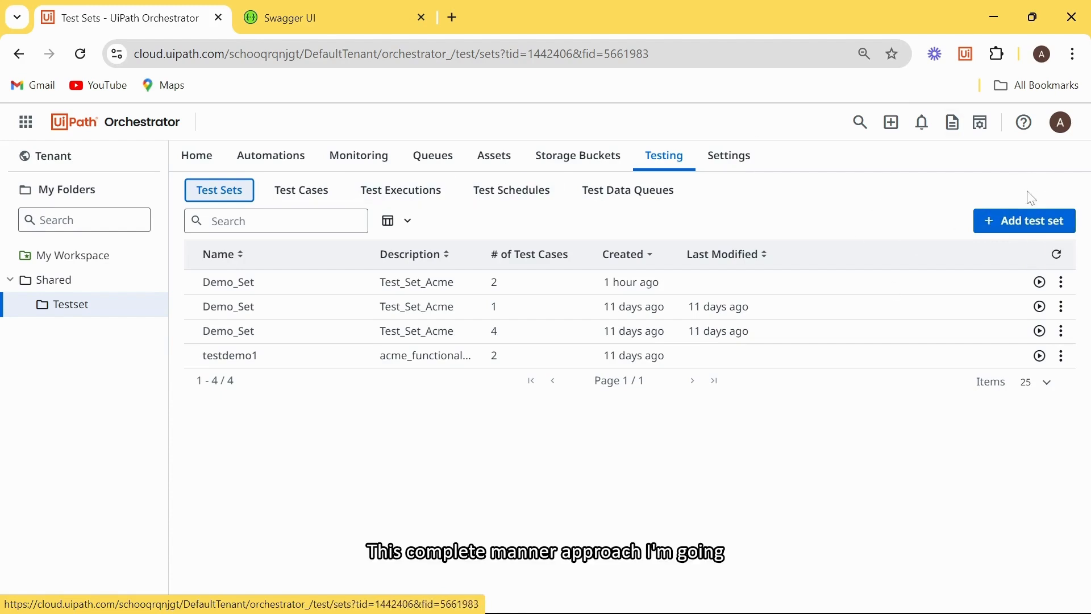
Find the section in the Swagger API list that matches Orchestrator's Test Sets and expand TestSets.
click(317, 20)
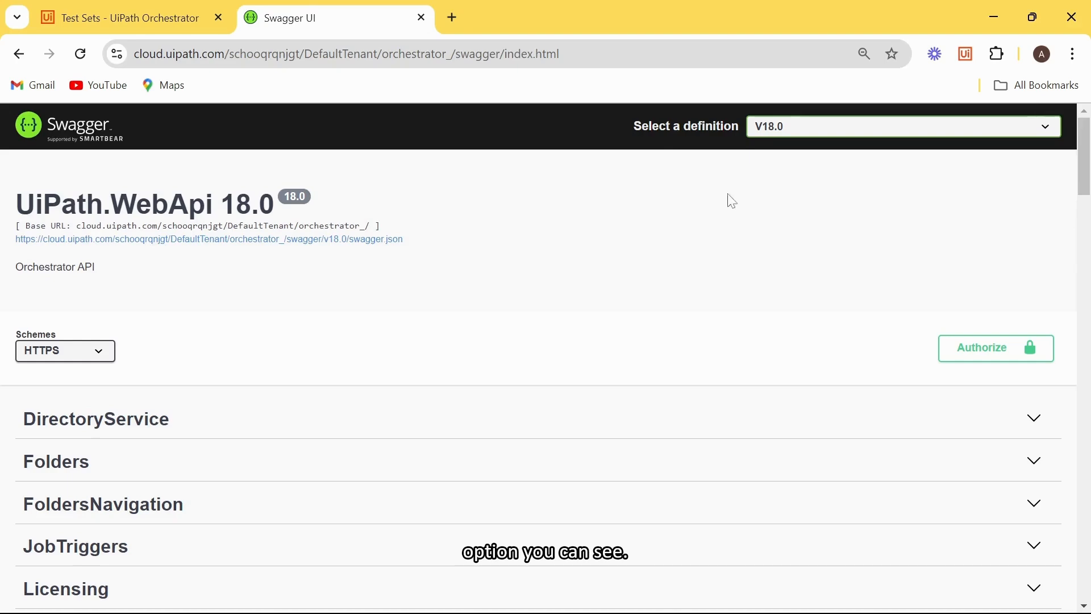
drag(1085, 171, 1085, 289)
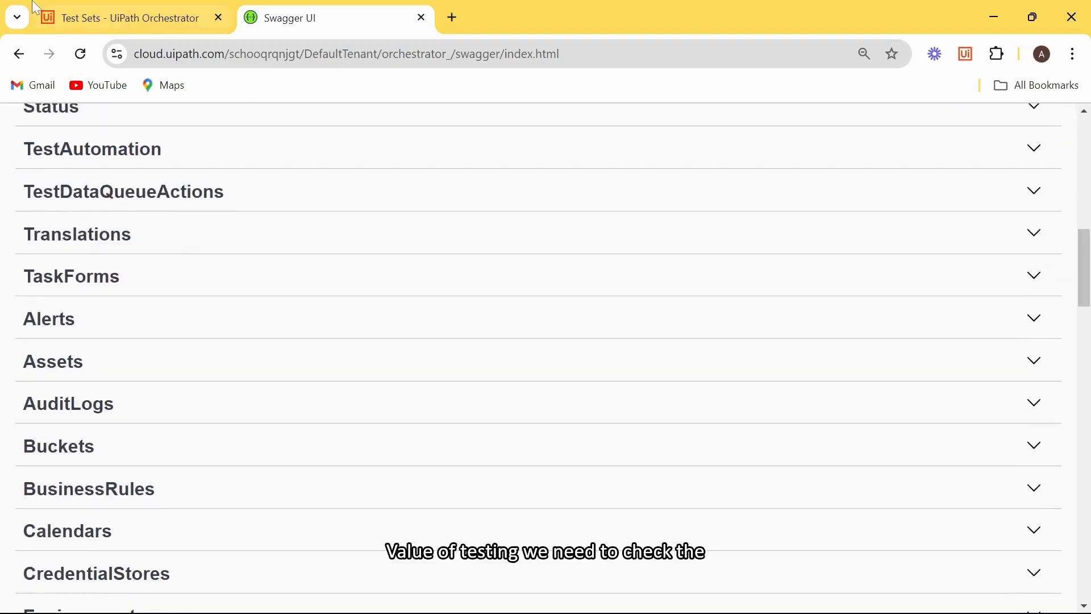
click(82, 16)
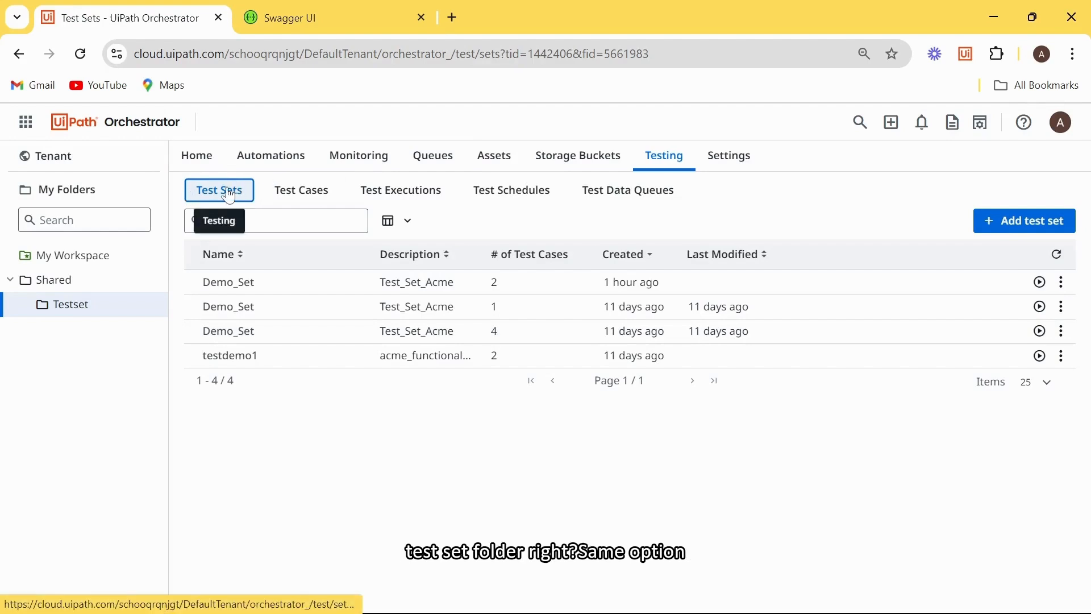
click(330, 19)
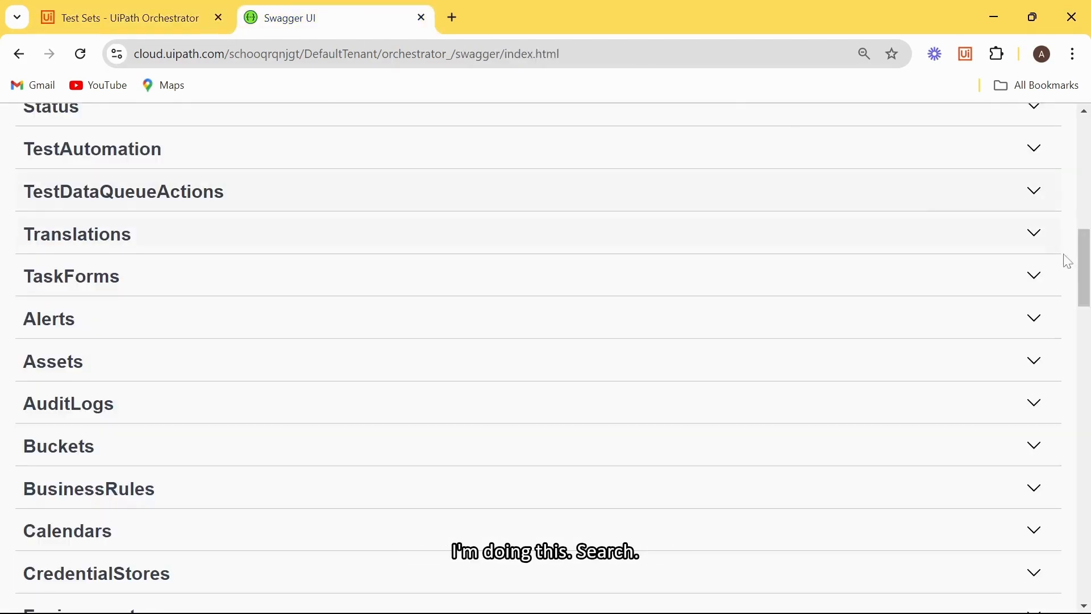
drag(1087, 272, 1072, 551)
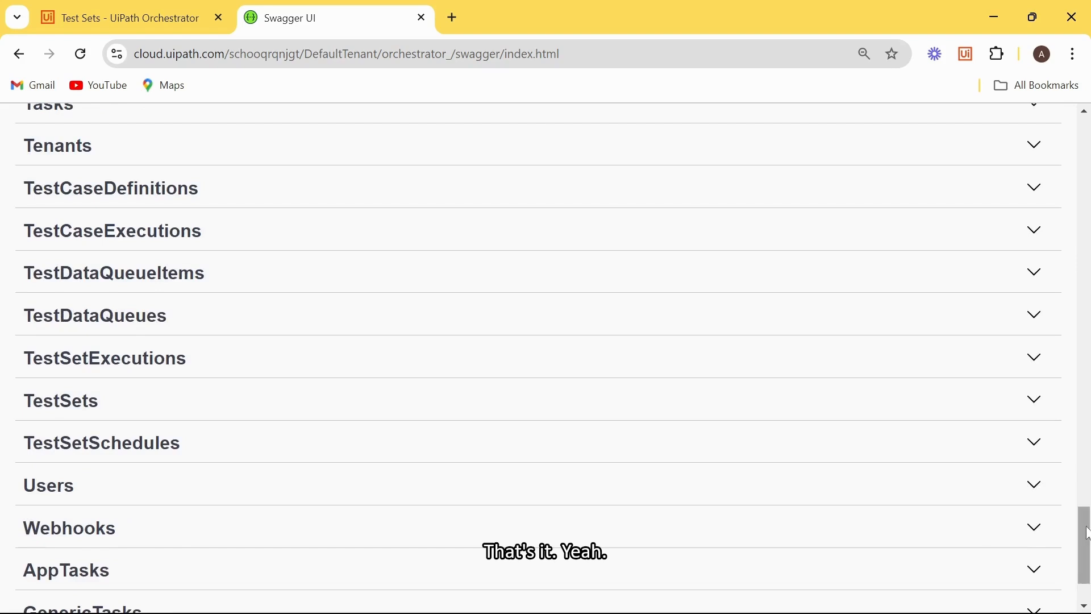
scroll(1087, 545, down, 1)
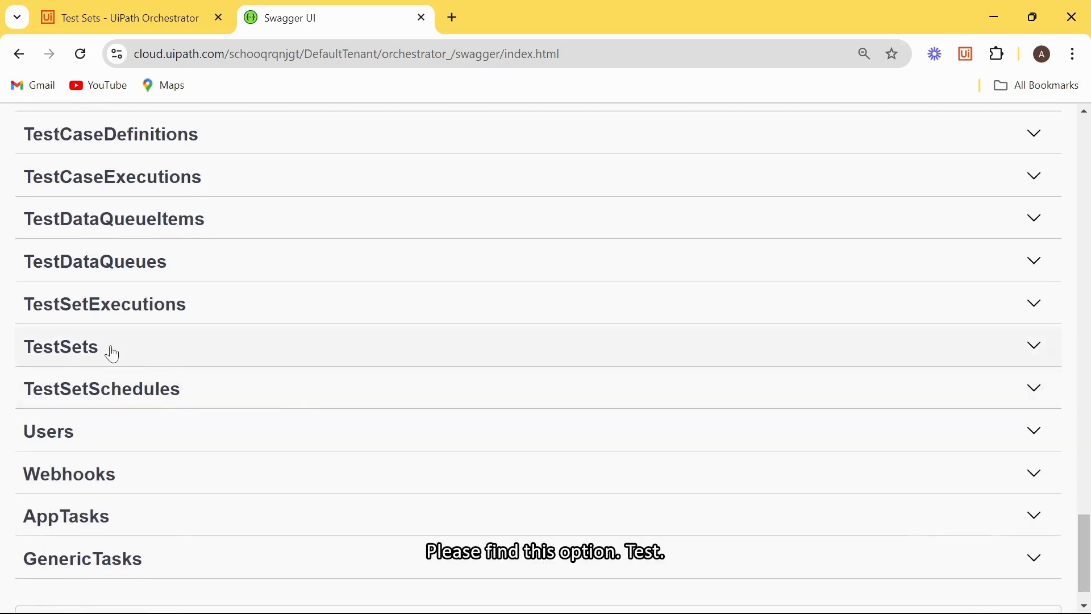
drag(100, 347, 24, 347)
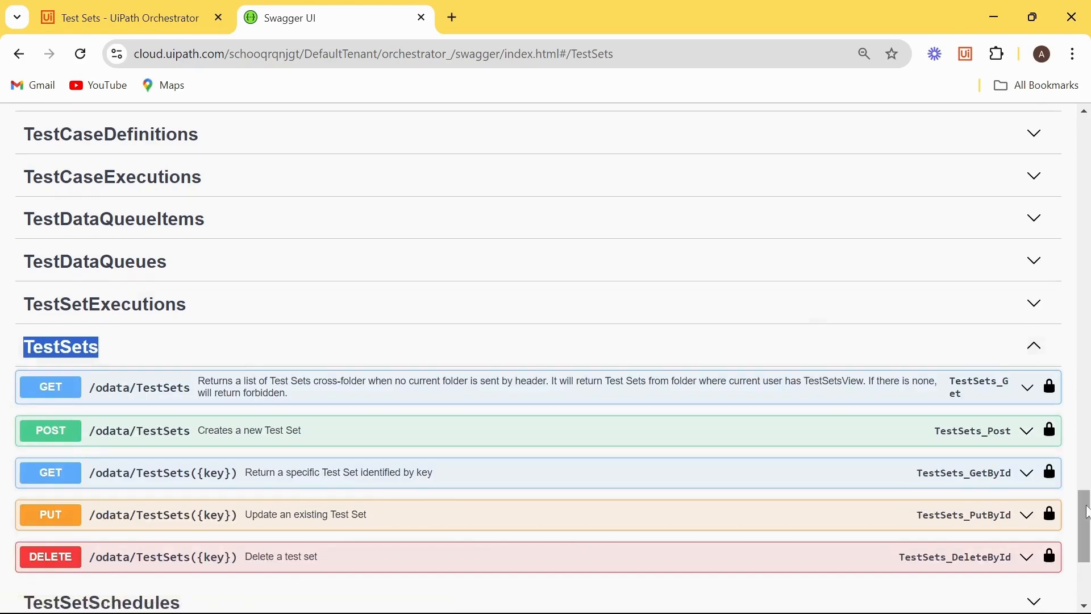
Expand the POST /odata/TestSets endpoint that creates a new test set and enable Try it out.
mouse_move(1087, 514)
mouse_down()
mouse_move(1087, 547)
mouse_move(1084, 517)
mouse_up()
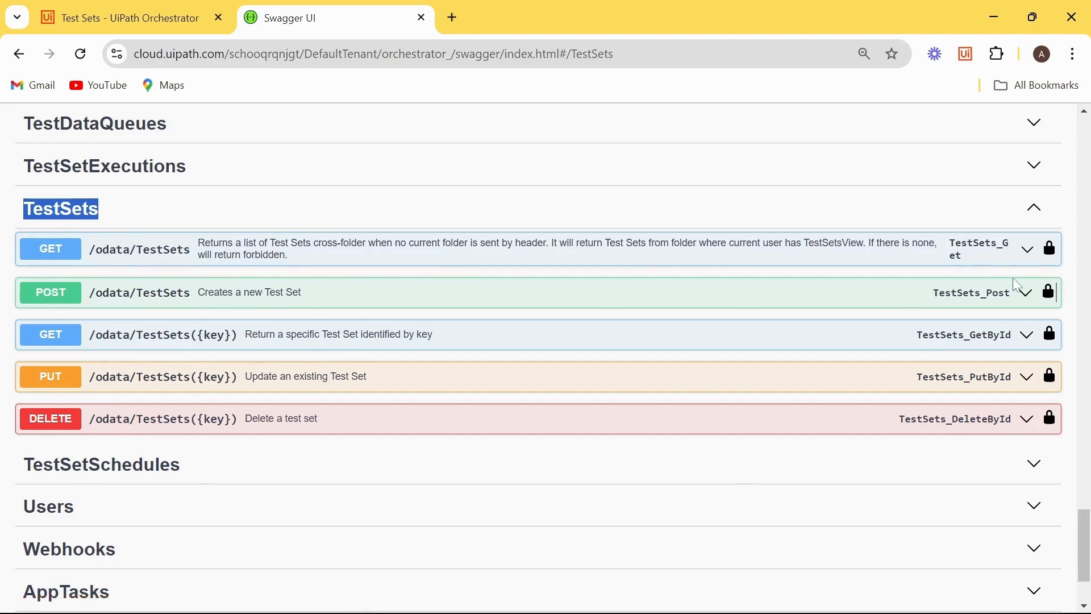
click(1006, 300)
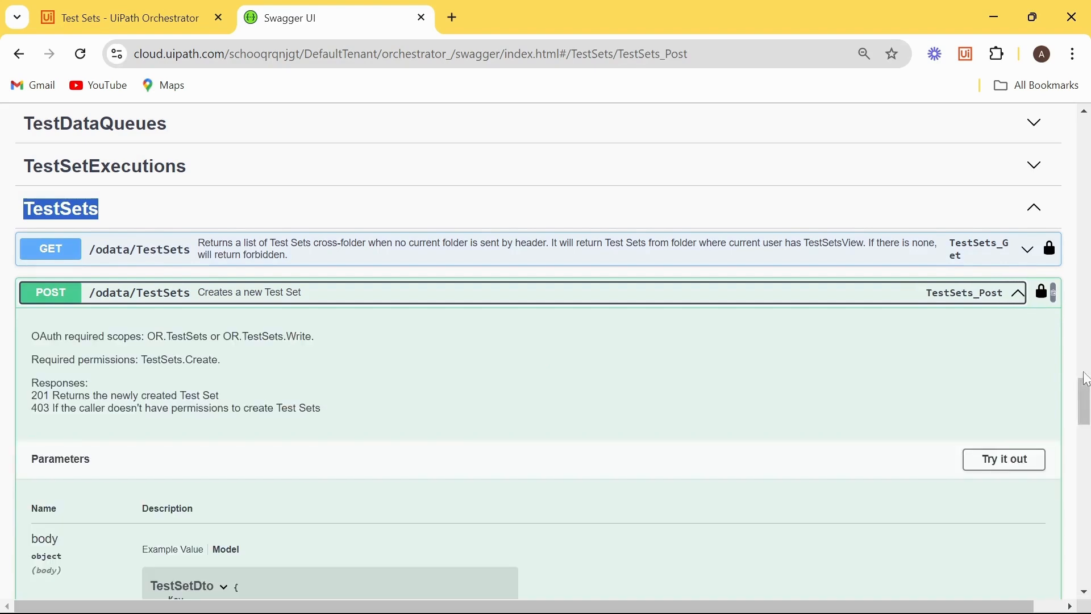
drag(1083, 398, 1083, 400)
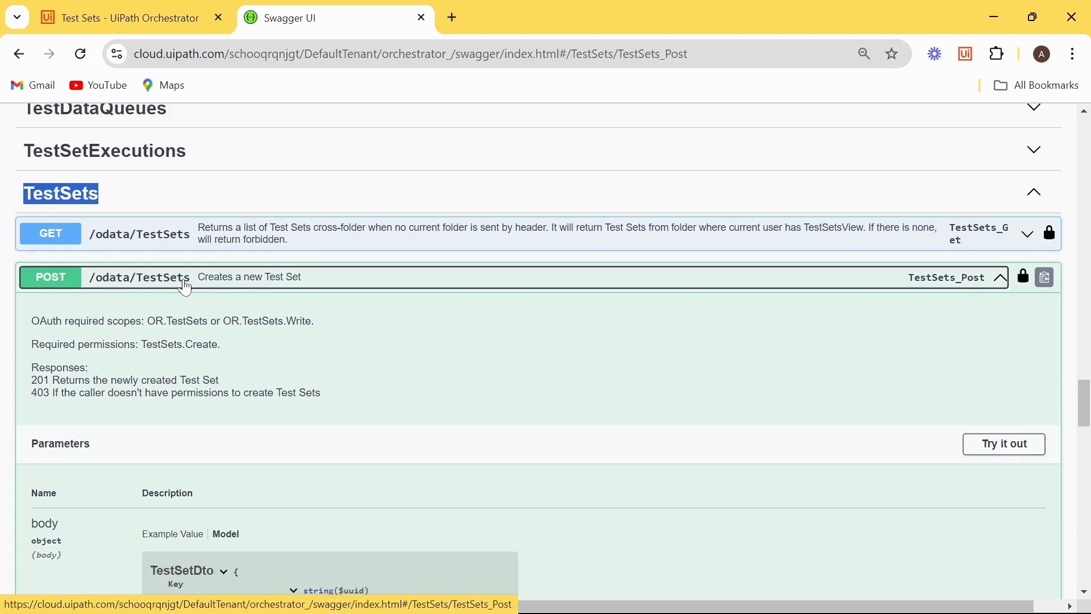
click(130, 283)
click(131, 283)
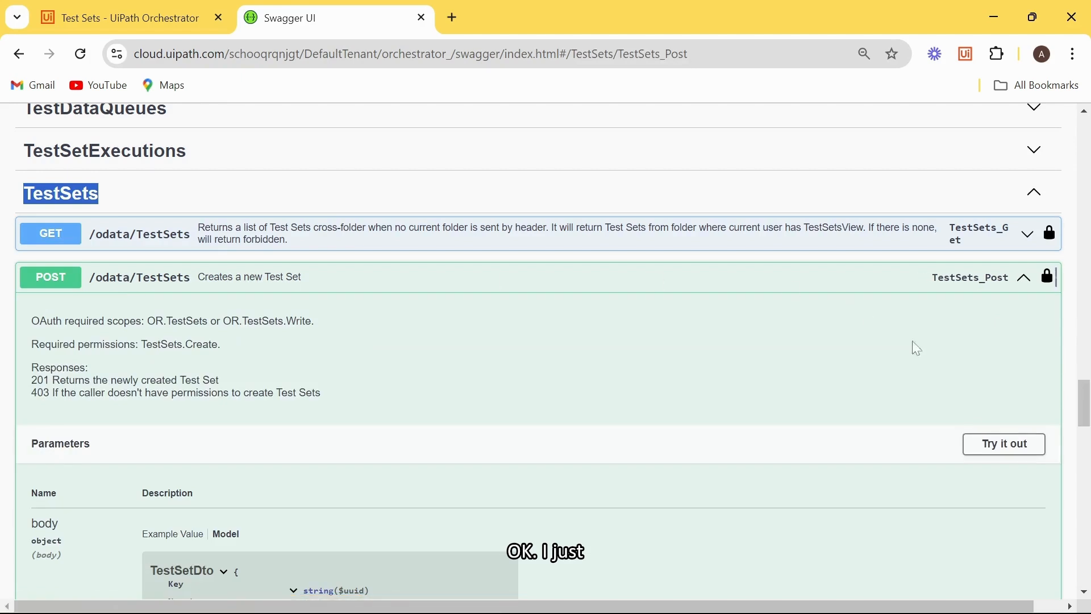
click(981, 448)
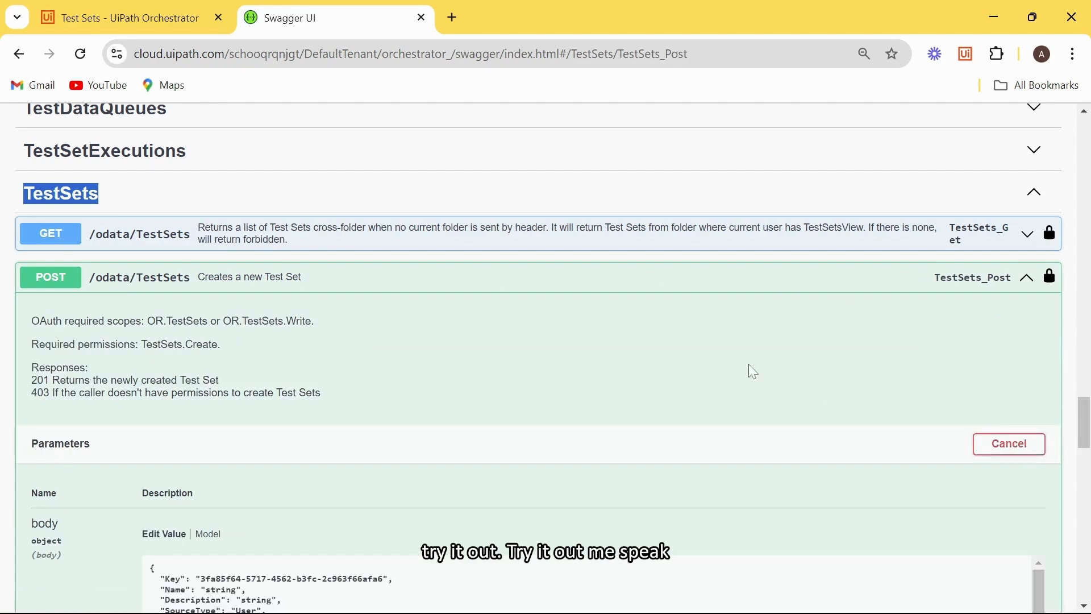
Select the entire example JSON in the editable body parameter of the POST /odata/TestSets endpoint.
drag(1087, 423, 1087, 442)
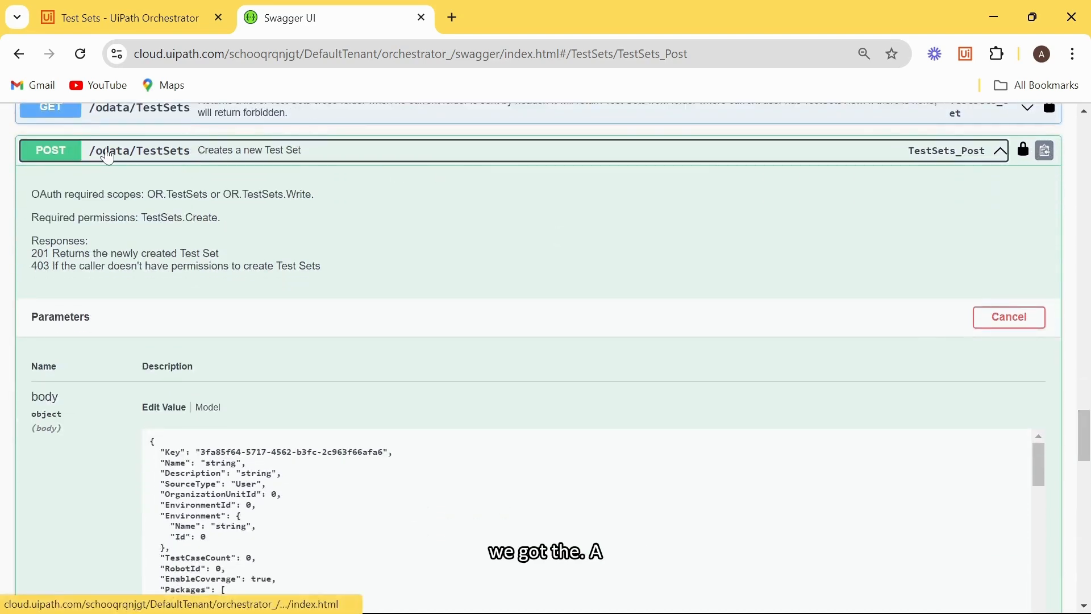
click(94, 156)
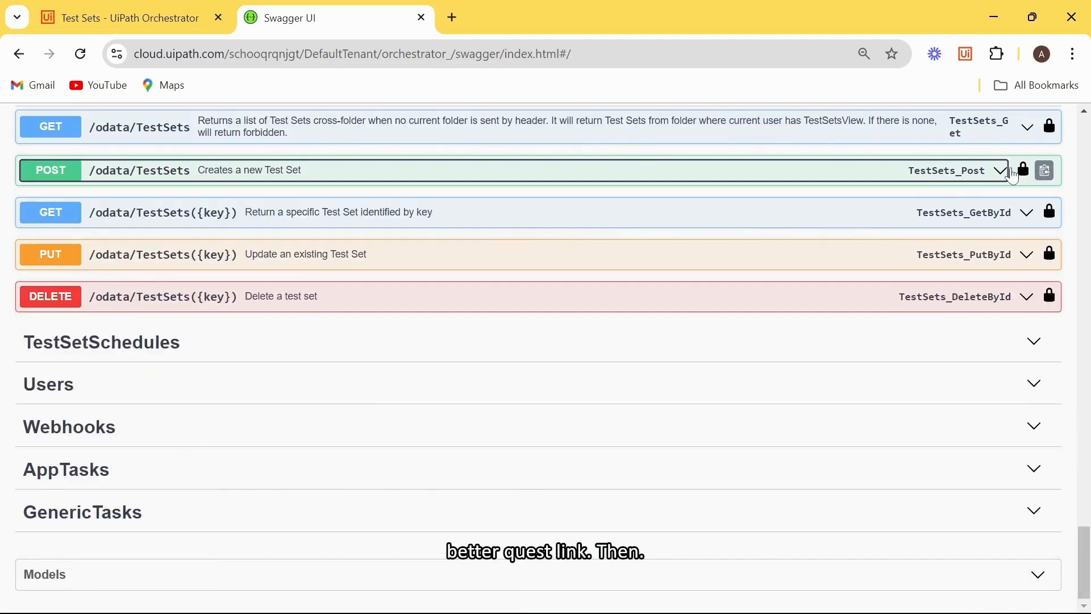
click(1006, 174)
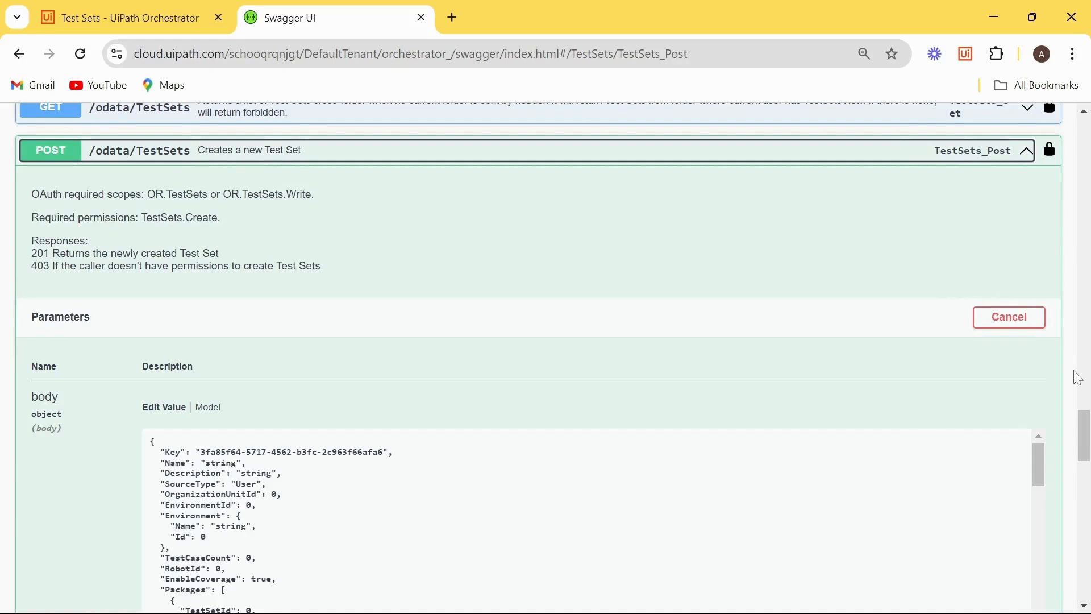
drag(1086, 436, 1085, 458)
mouse_move(1035, 264)
mouse_down()
mouse_move(1034, 277)
mouse_move(1032, 256)
mouse_up()
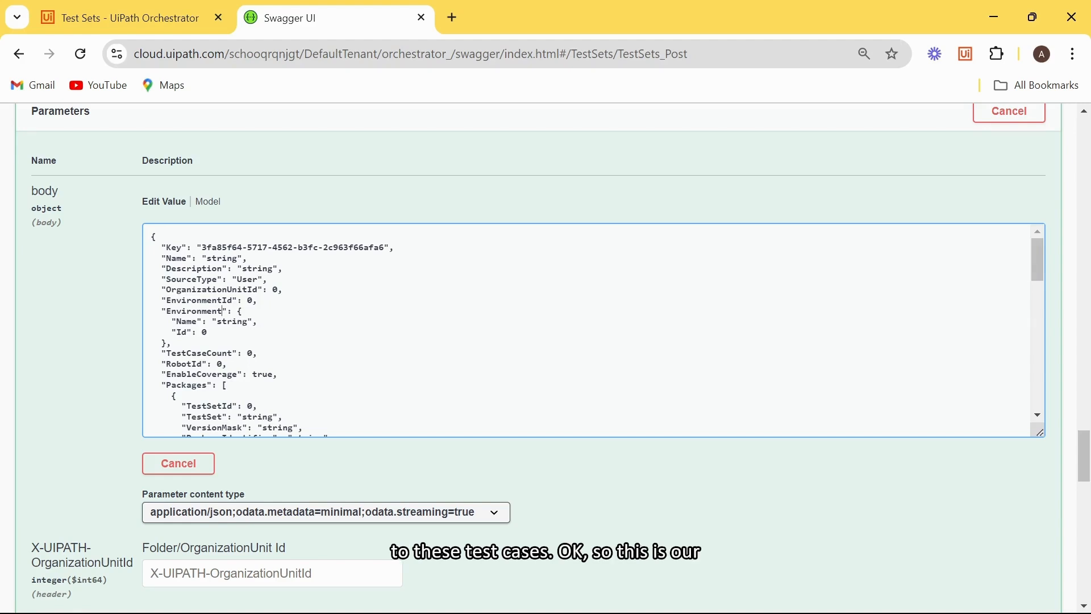
key(ctrl+a)
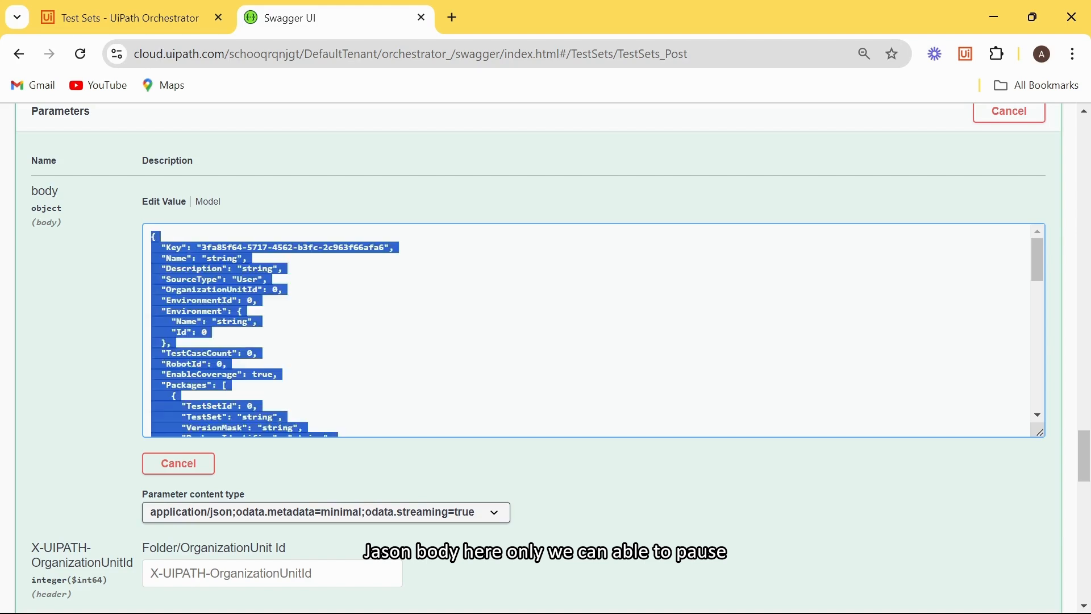
Switch to Notepad and go to the filled-in Demo_Set JSON body at the start of the file.
mouse_move(408, 613)
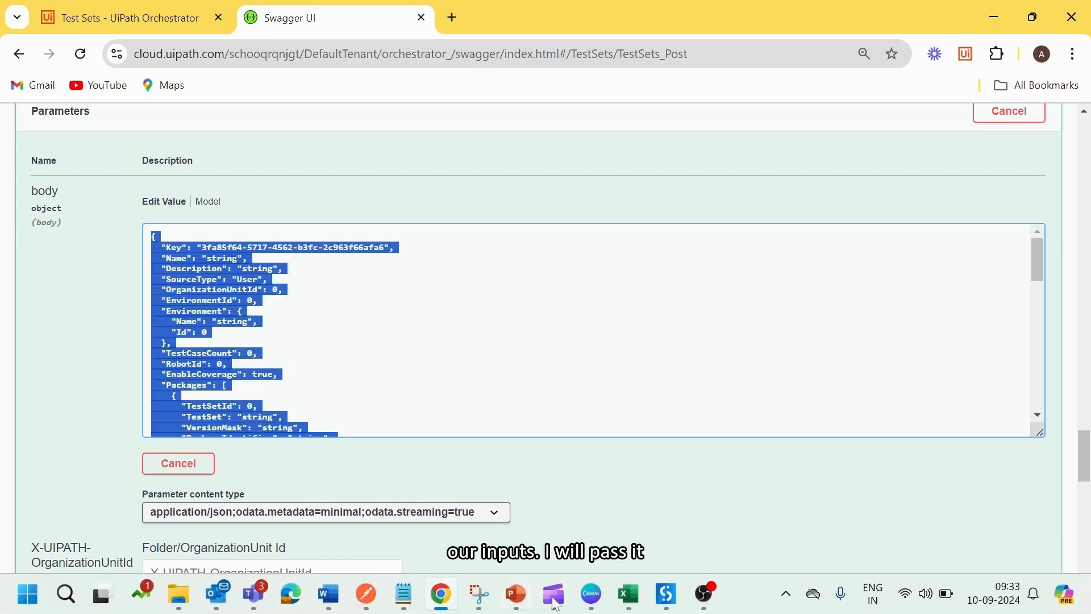
click(404, 593)
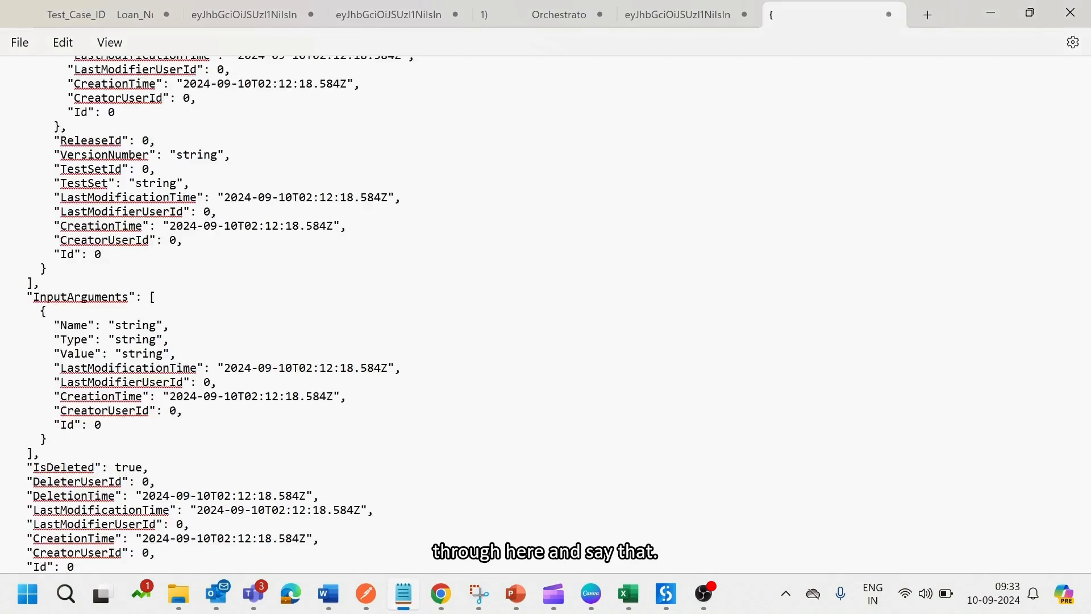
click(48, 268)
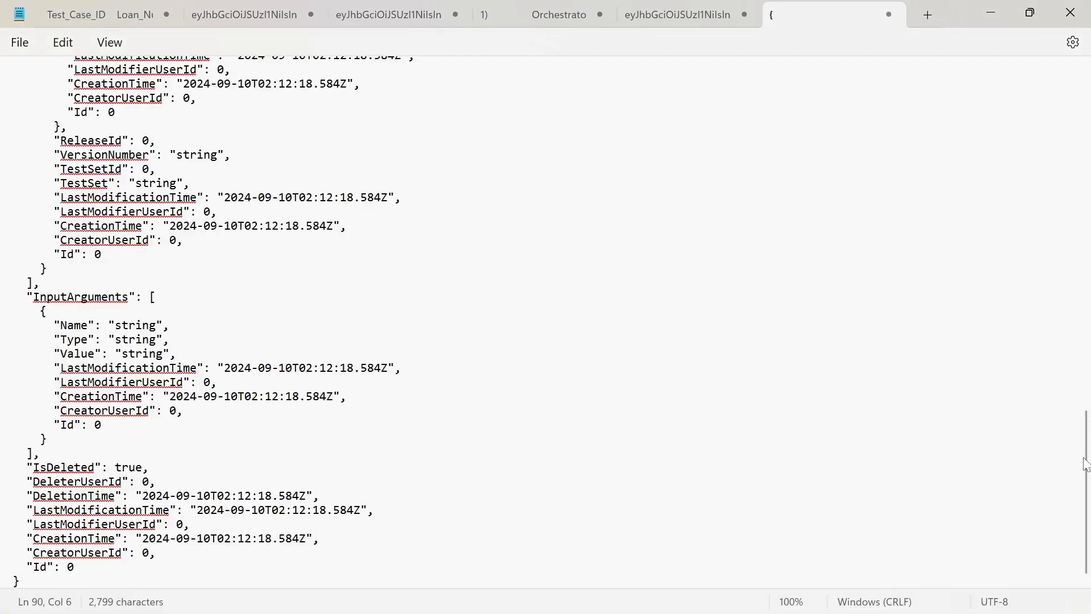
drag(1085, 465, 1069, 92)
click(366, 195)
click(183, 375)
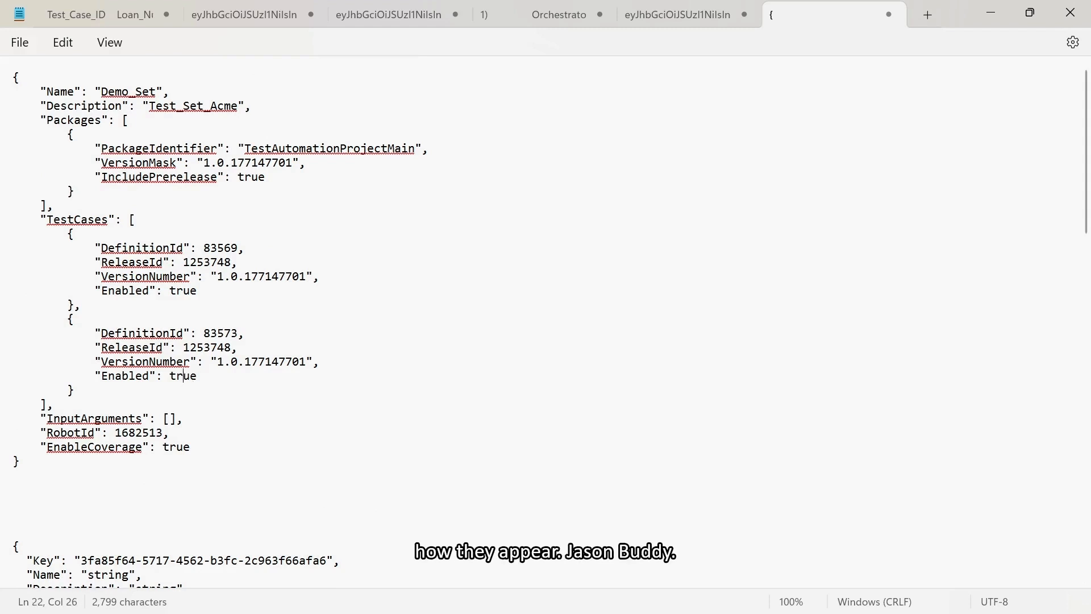
Insert six blank lines between the filled-in Demo_Set JSON body and the example JSON body below it.
click(6, 505)
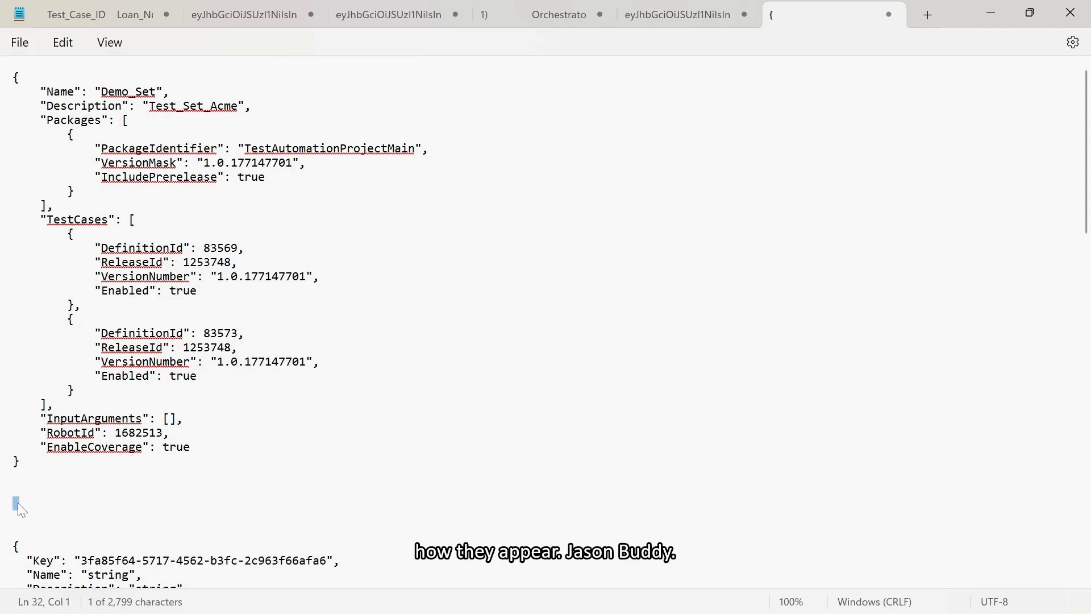
click(20, 503)
key(Return)
key(Return)
key(Return)
key(Return)
key(Return)
key(Return)
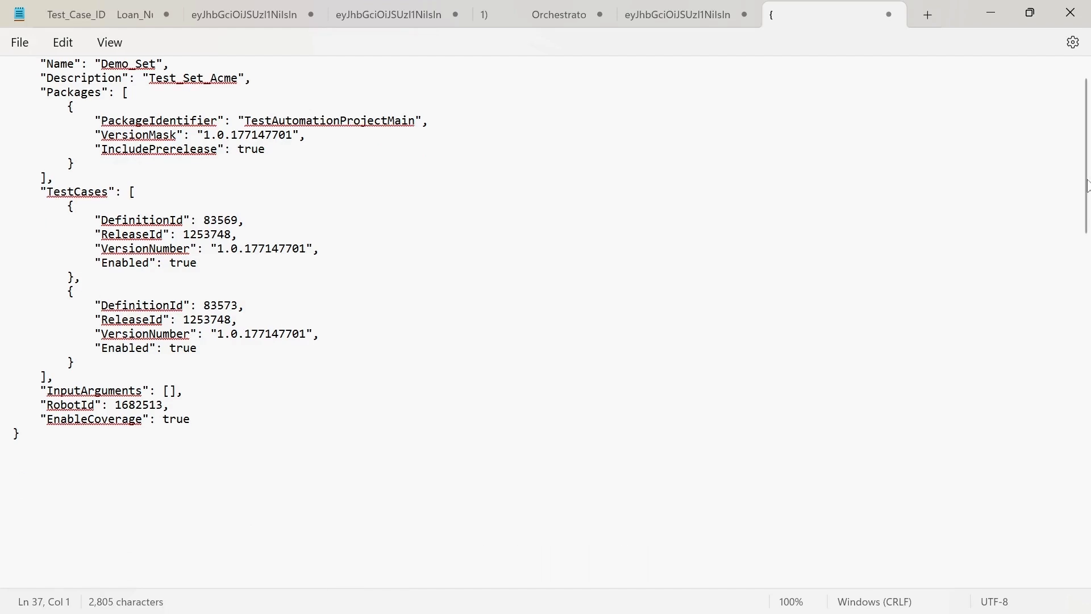
scroll(1087, 96, up, 1)
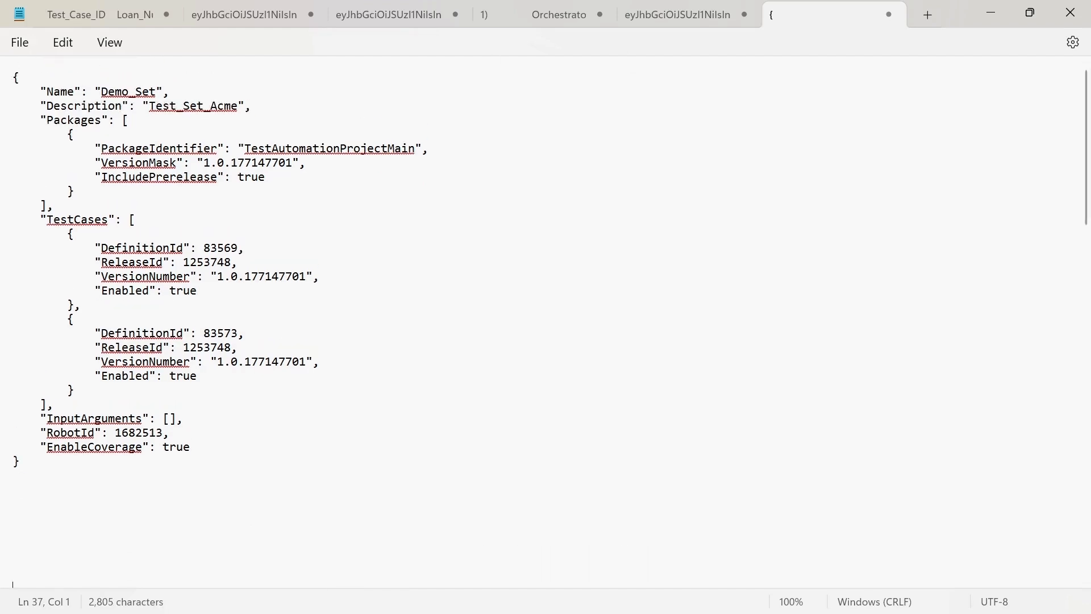
Examine the Demo_Set JSON body's name, description, package and test case fields, highlighting its text from Name through RobotId.
drag(156, 92, 237, 111)
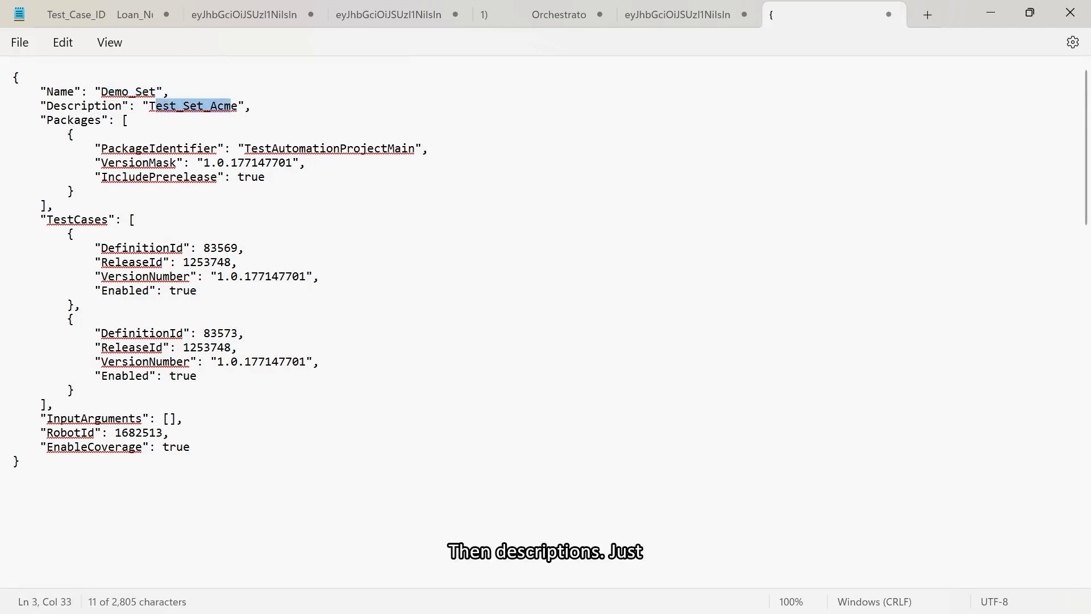
click(68, 93)
click(84, 107)
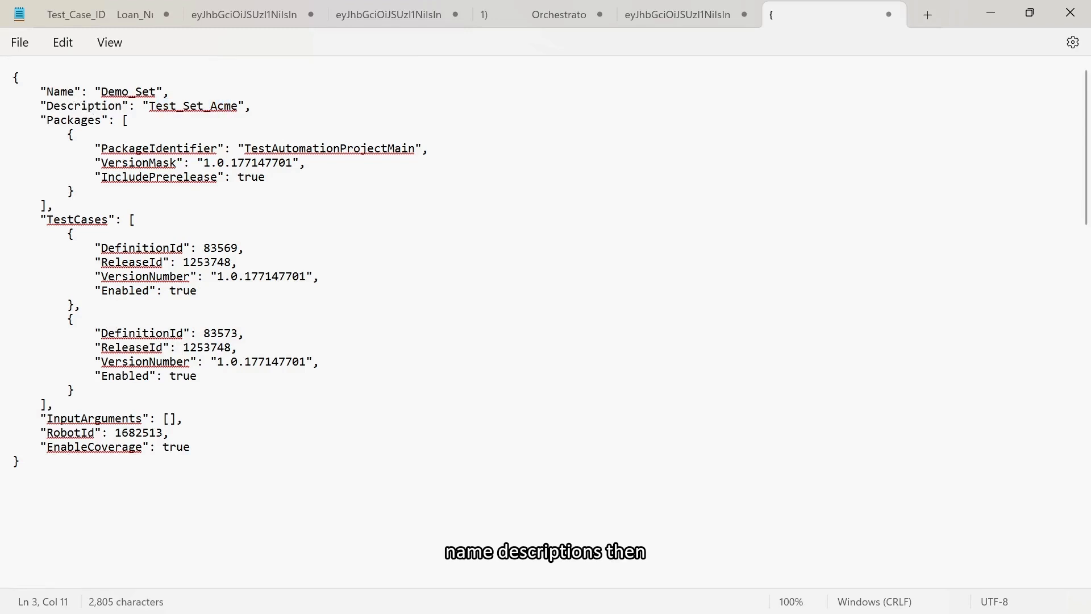
drag(101, 149, 95, 177)
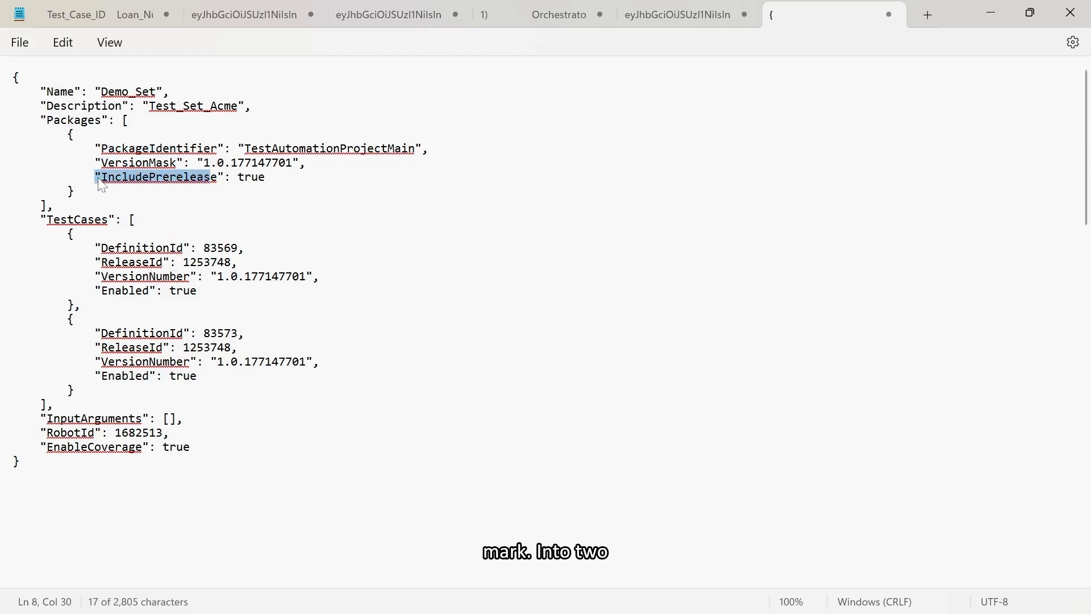
click(58, 222)
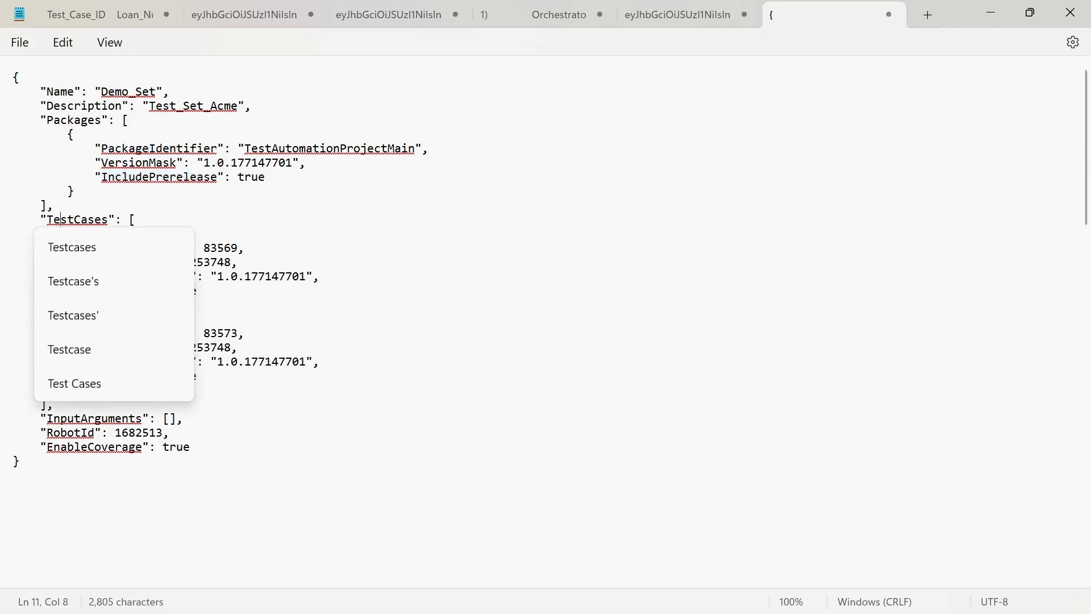
click(275, 238)
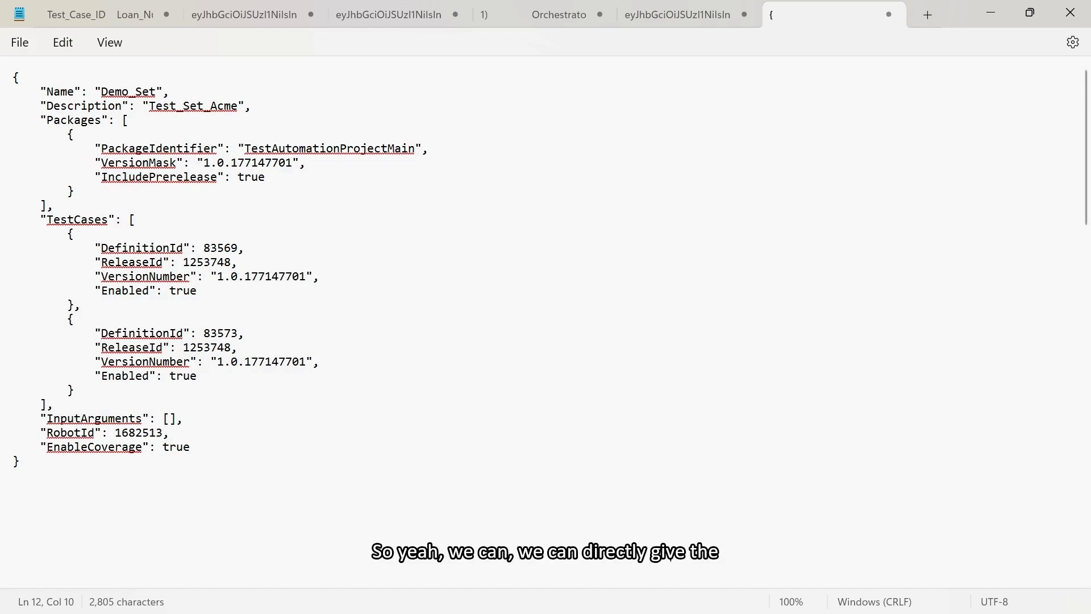
click(183, 249)
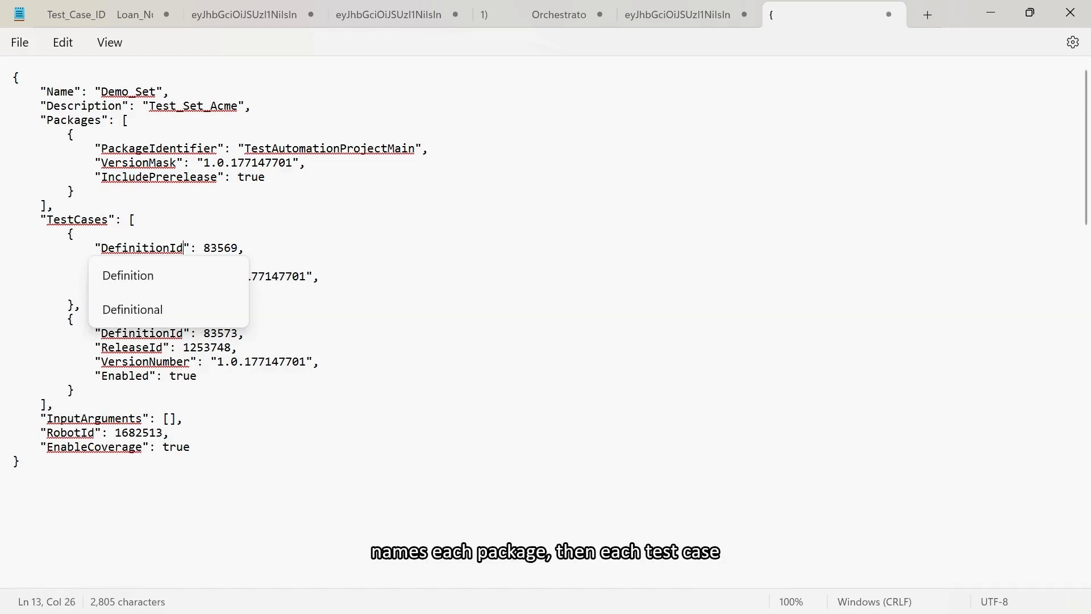
click(137, 220)
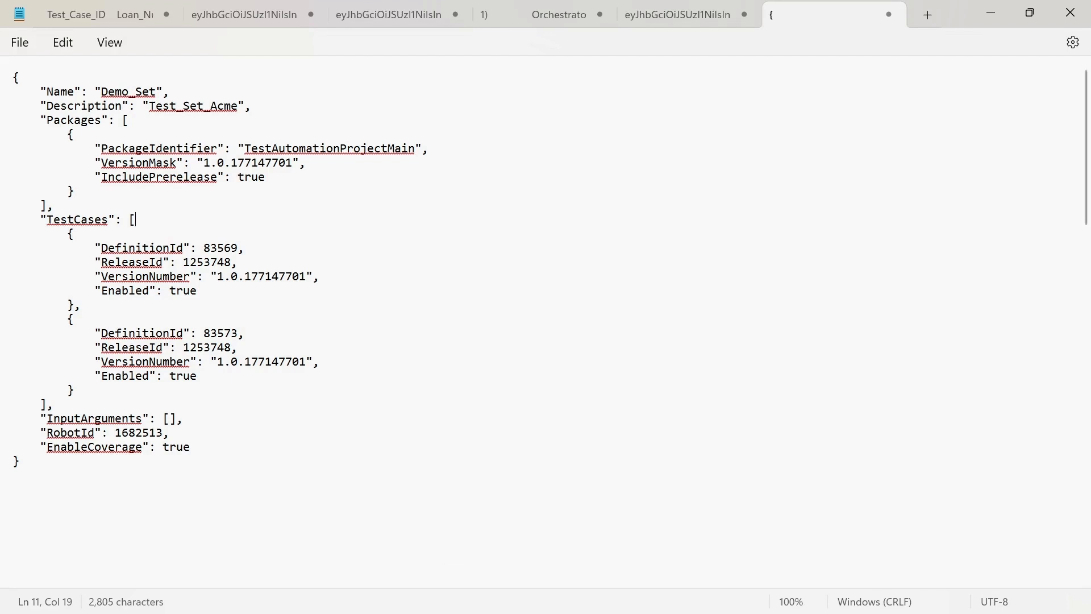
drag(46, 91, 270, 442)
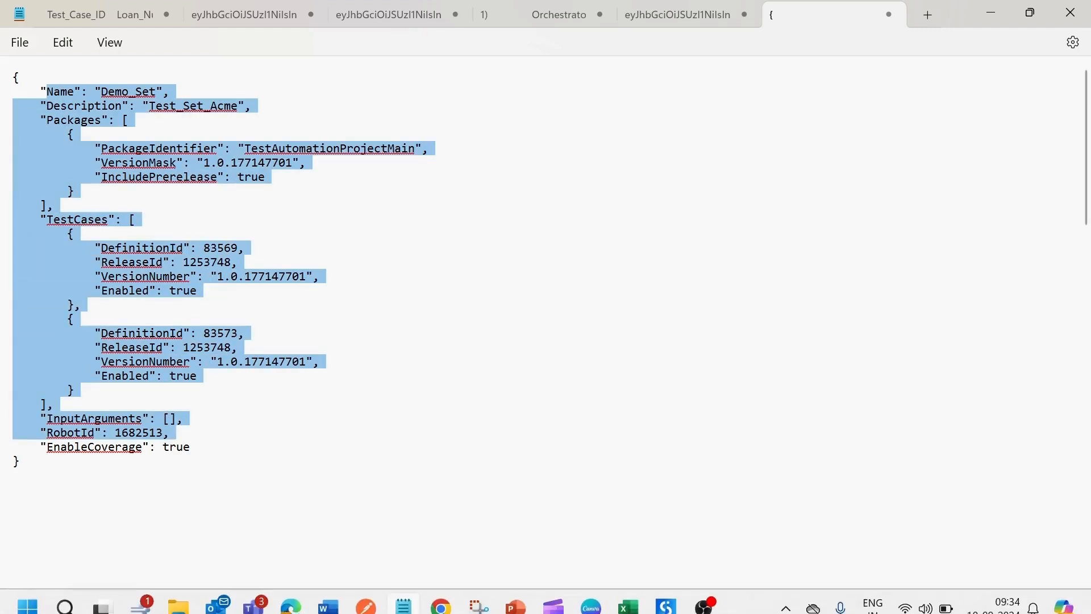
Switch to Chrome, open the form for adding a test set in Orchestrator's Testset folder, and select the TestAutomationProjectMain project.
click(440, 605)
key(ctrl+a)
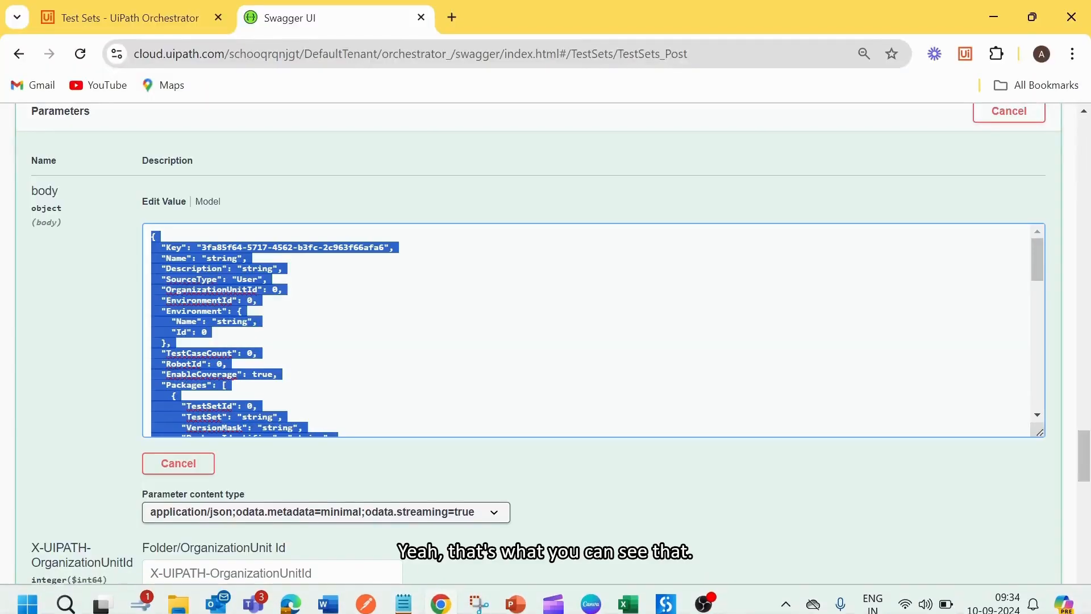
click(140, 10)
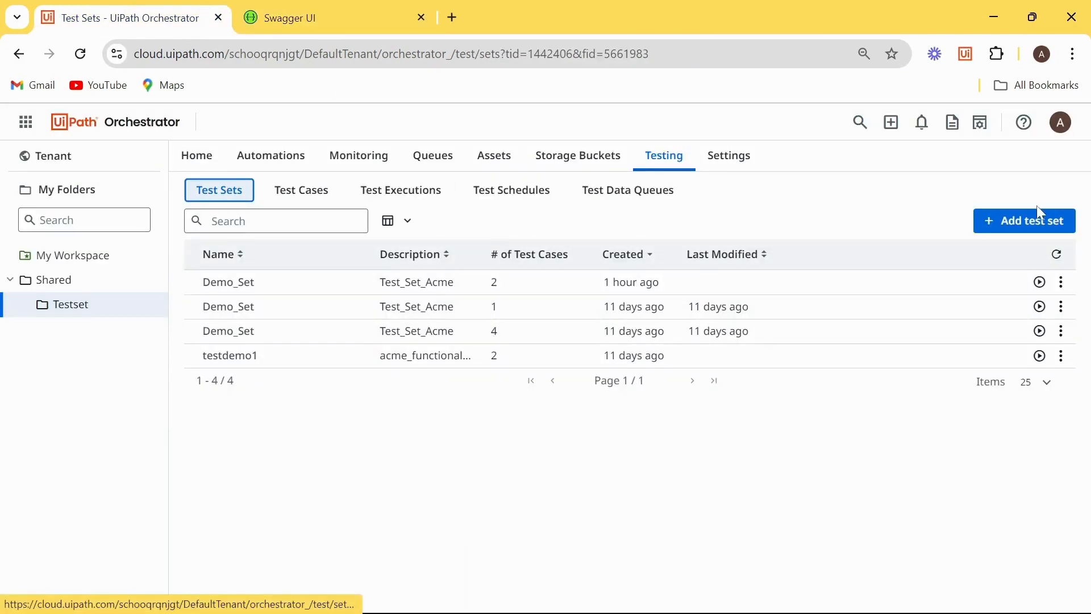
click(1038, 221)
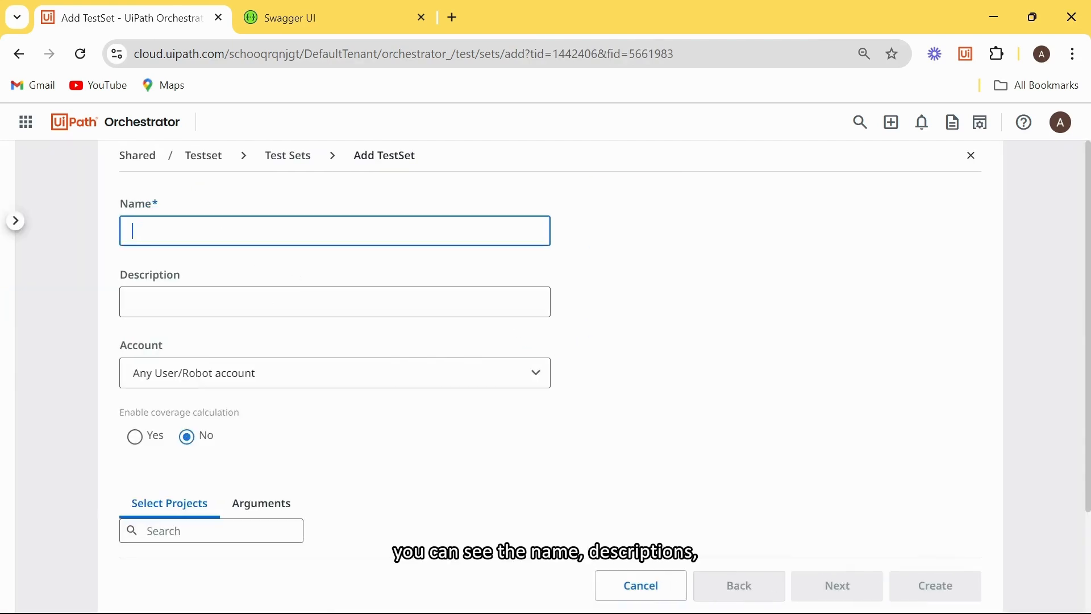
key(Tab)
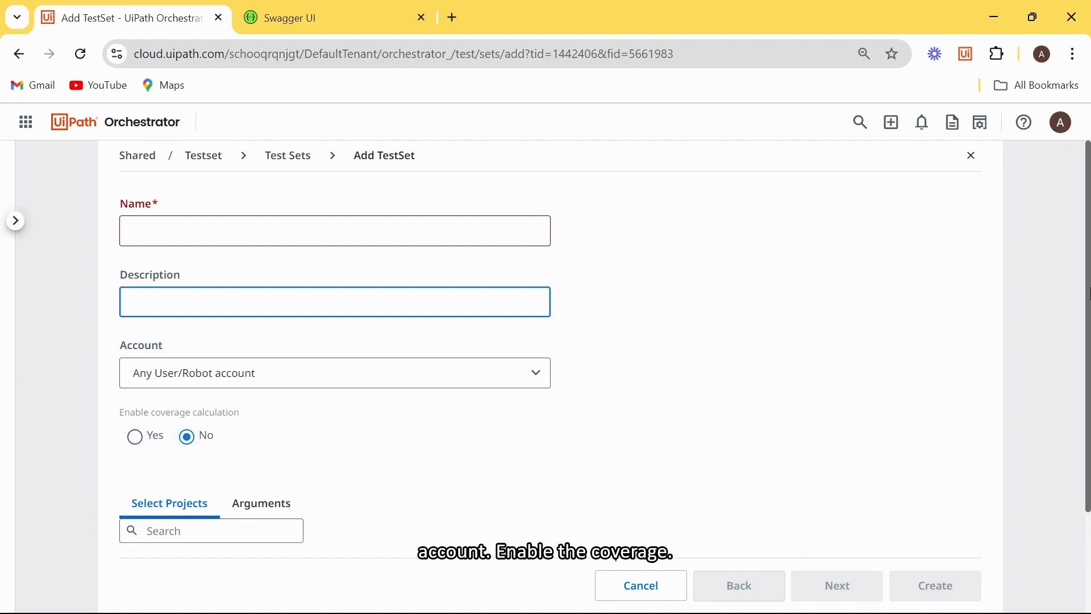
scroll(1088, 295, down, 3)
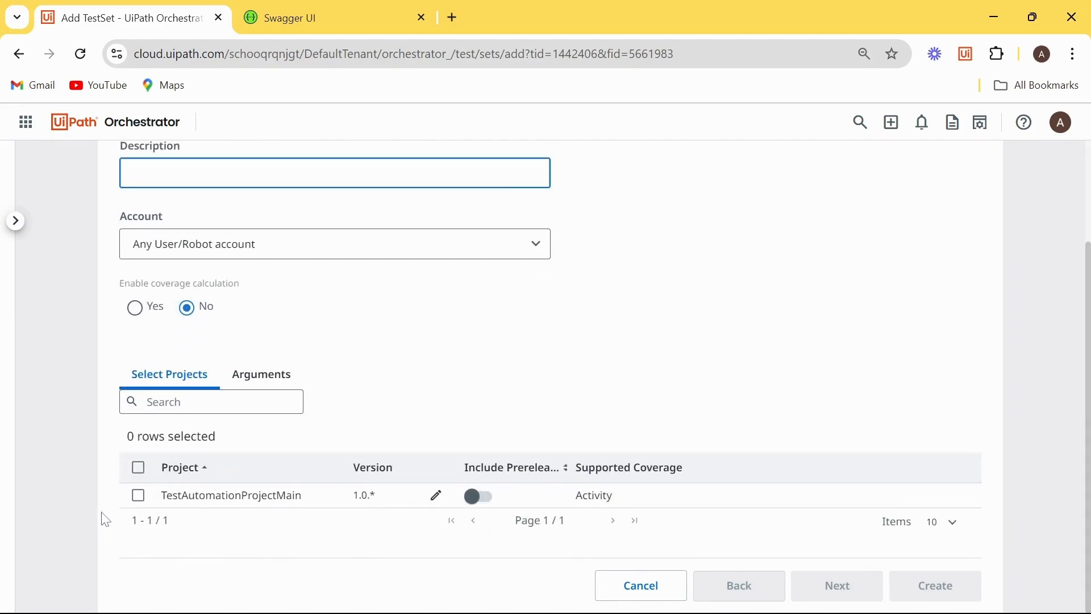
click(138, 494)
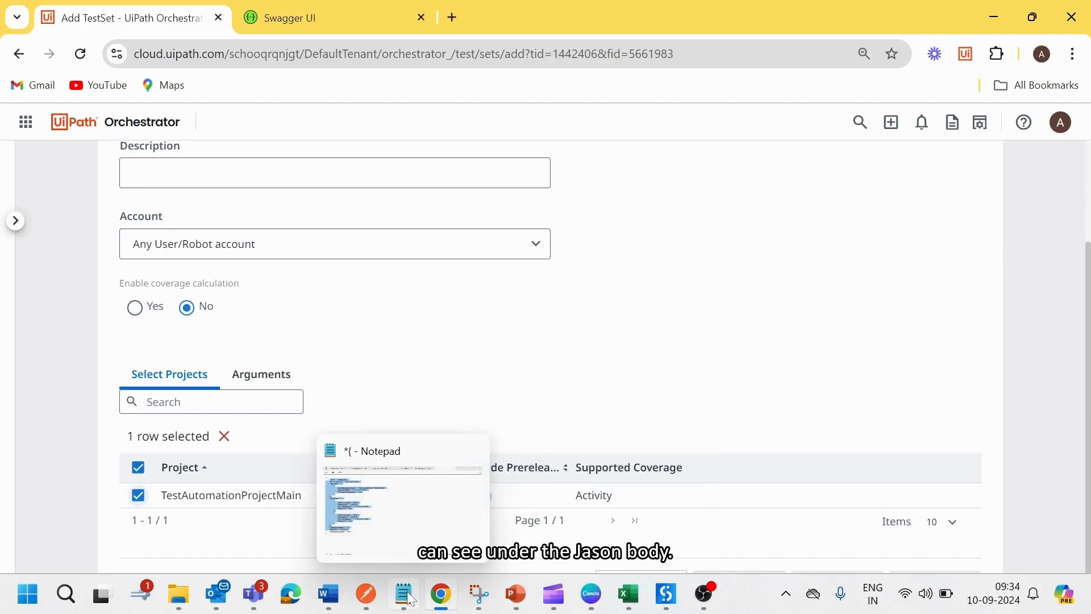
Compare the InputArguments, RobotId and EnableCoverage fields of the JSON body in Notepad with the Add TestSet form in Chrome.
click(380, 516)
click(184, 418)
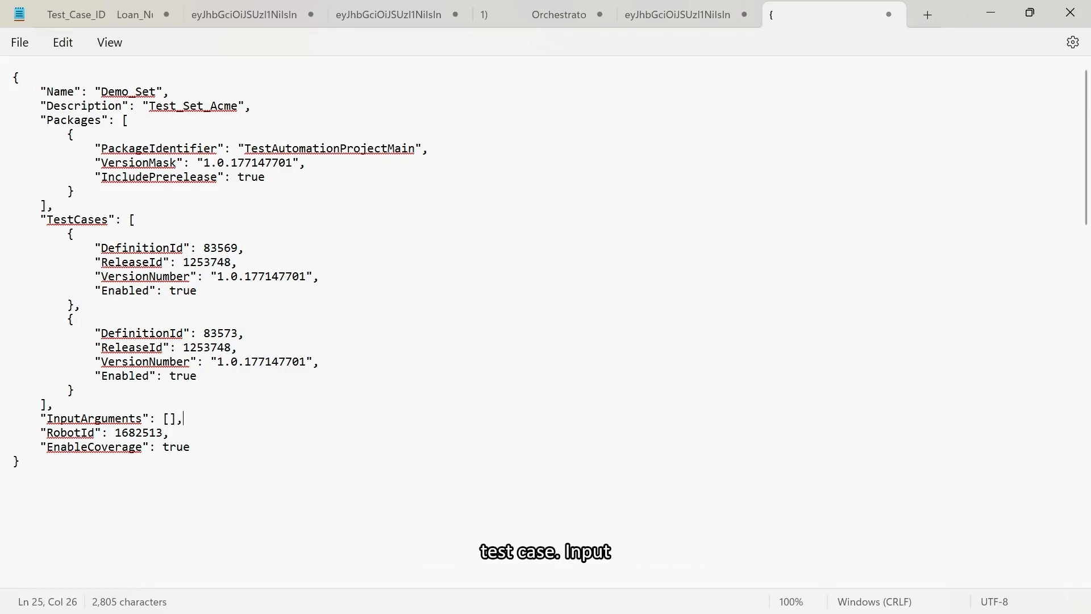
drag(47, 418, 121, 419)
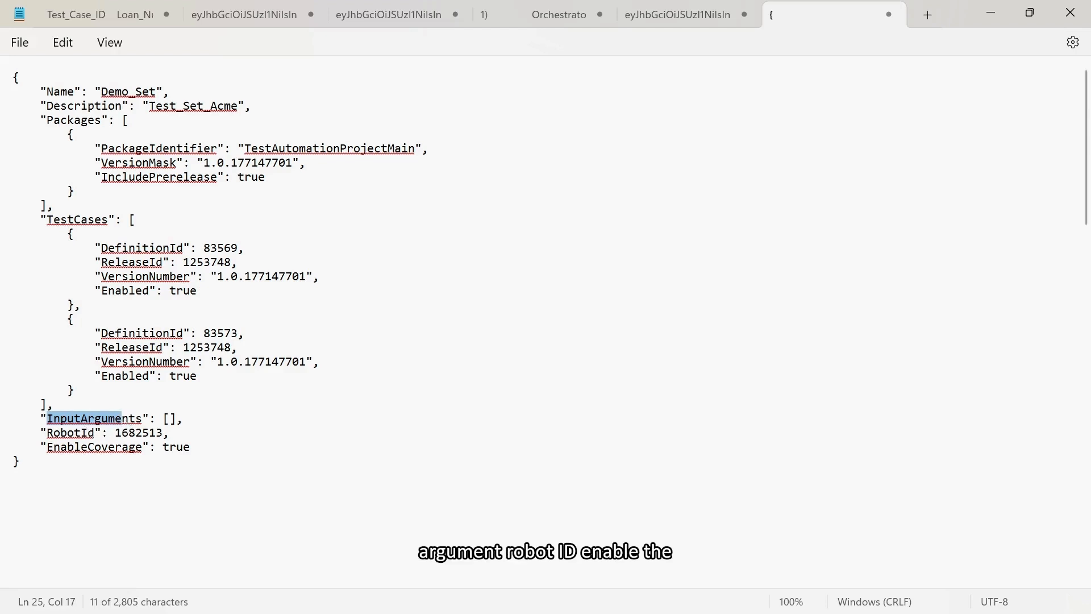
click(83, 433)
click(285, 450)
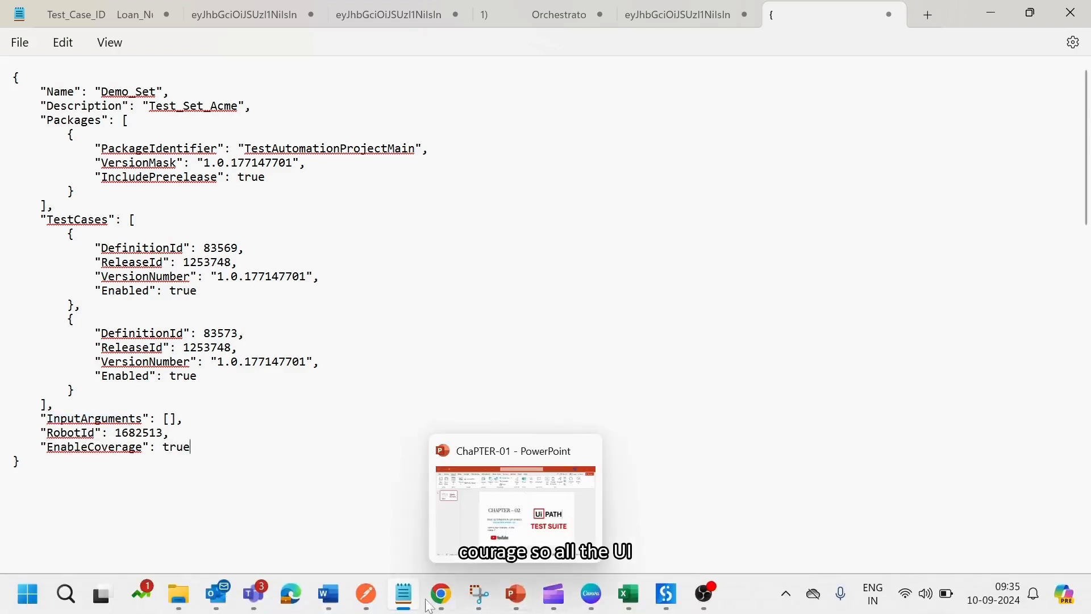
click(441, 597)
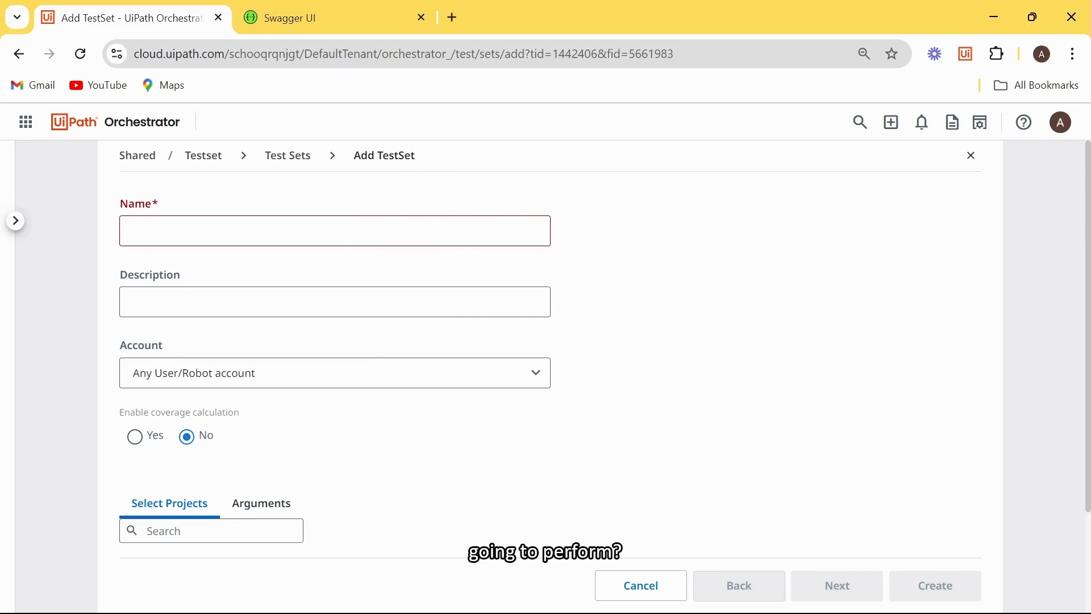
drag(1090, 305, 1089, 503)
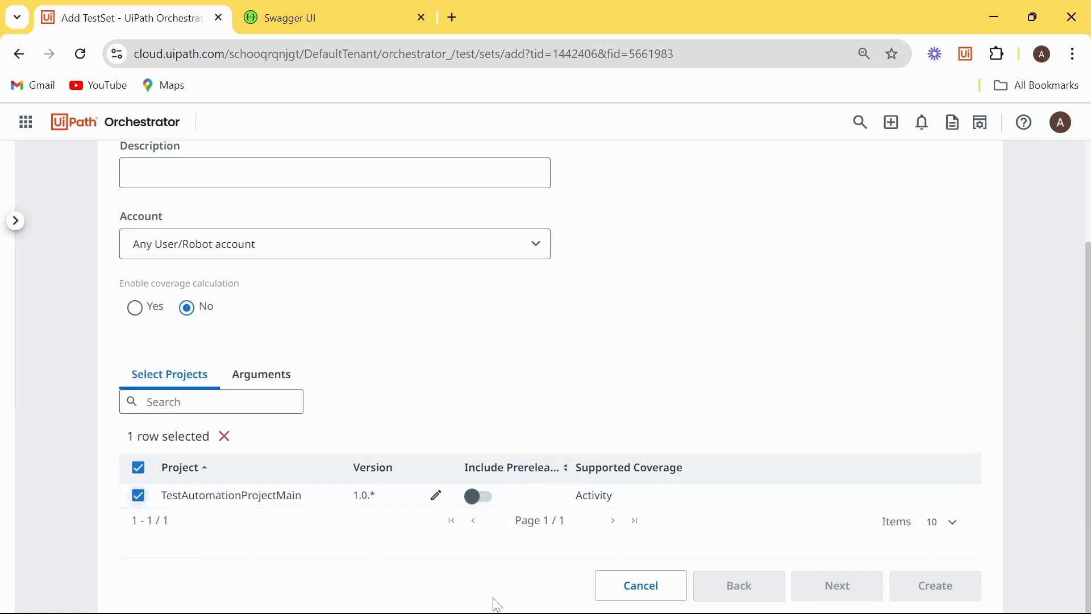
mouse_move(461, 605)
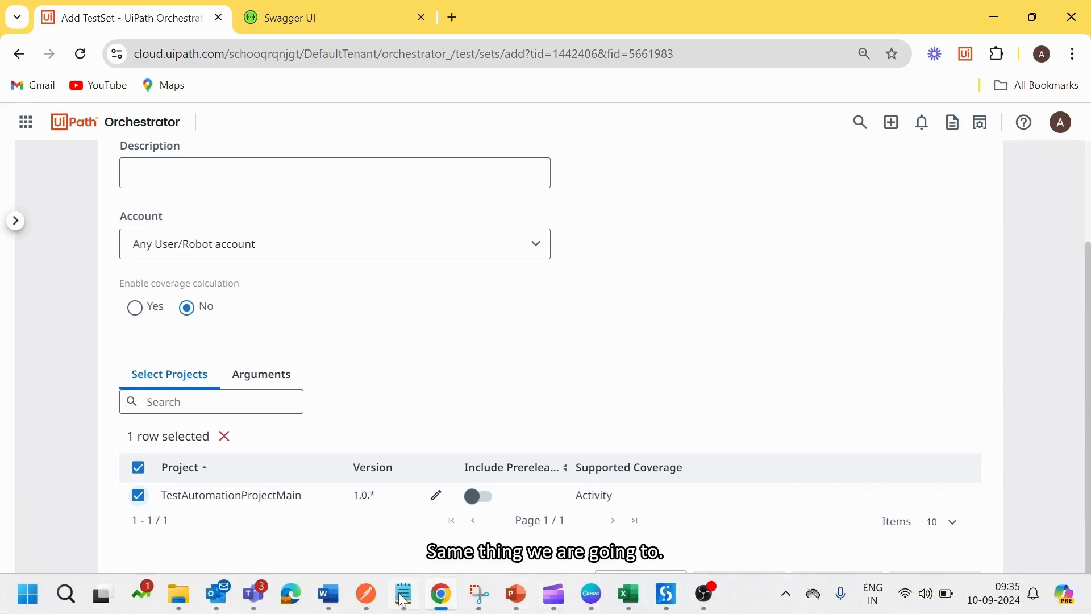
mouse_move(404, 602)
Return to Notepad and examine the JSON body's package identifier, version mask, first test case's DefinitionId and ReleaseId, InputArguments and RobotId, highlighting the key values.
click(389, 505)
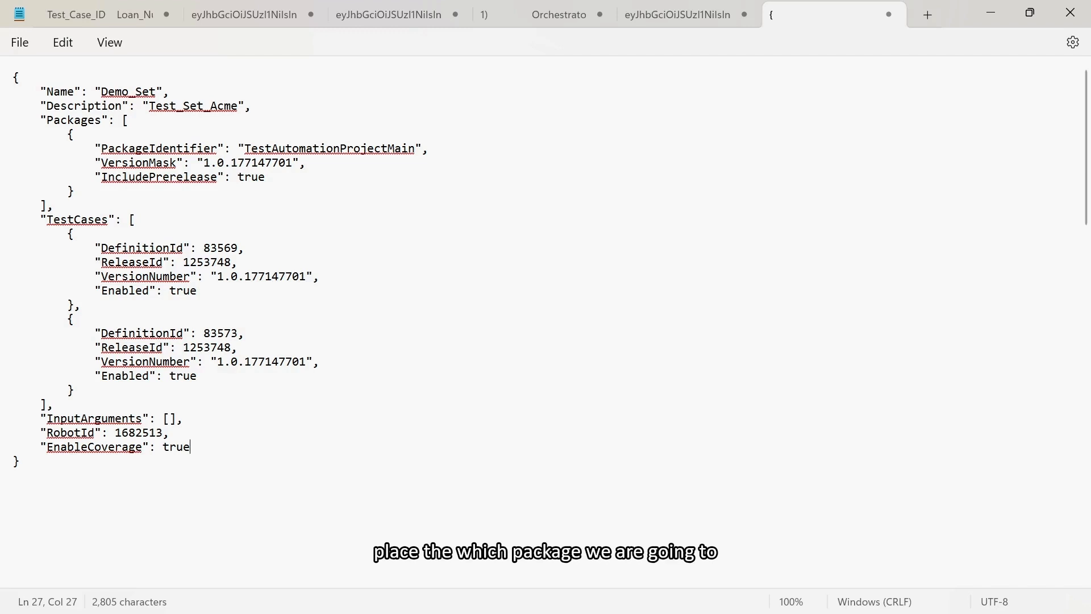
drag(244, 148, 408, 153)
drag(204, 163, 292, 171)
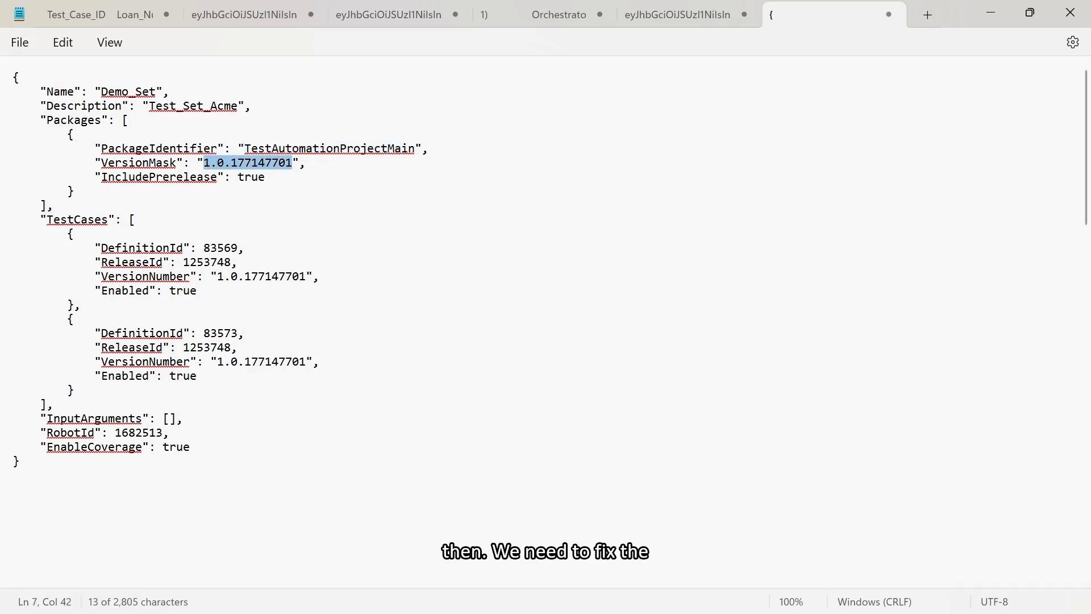
click(204, 248)
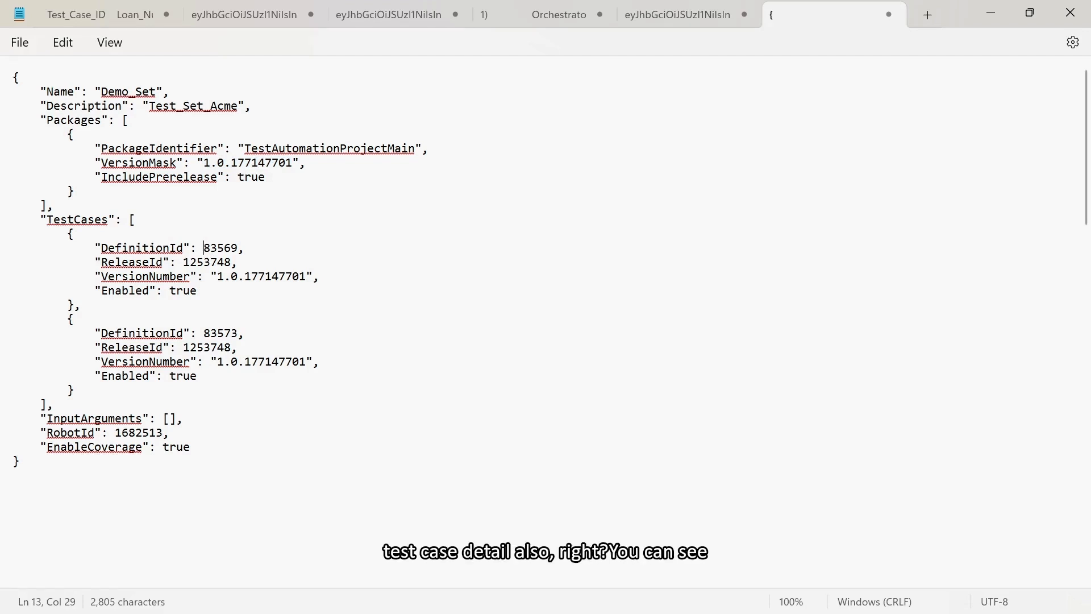
key(shift+Right)
key(shift+Right)
key(shift+Right)
key(shift+Right)
key(shift+Right)
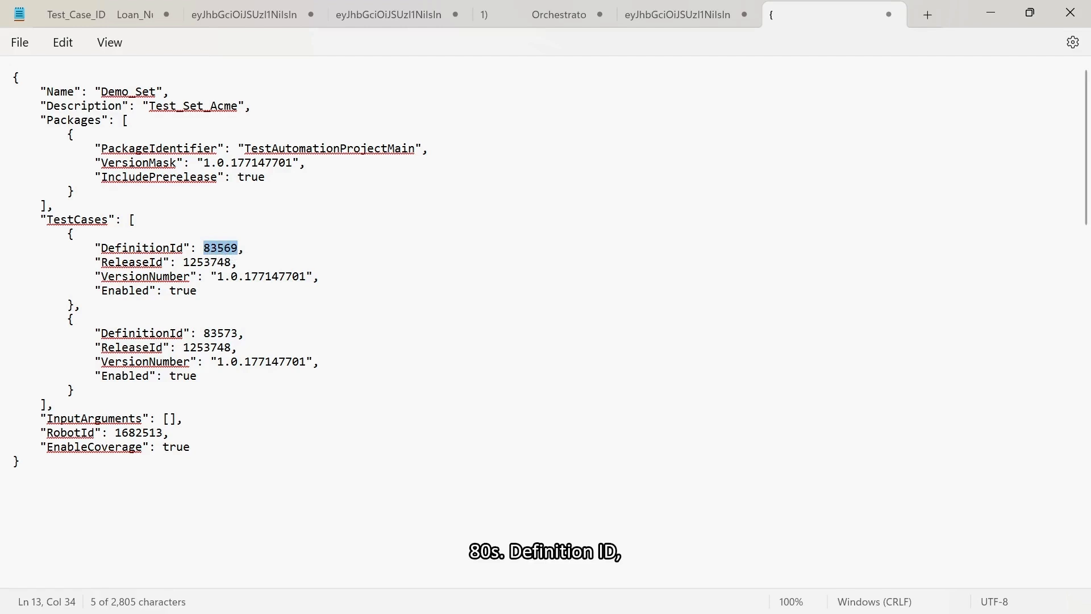
click(225, 262)
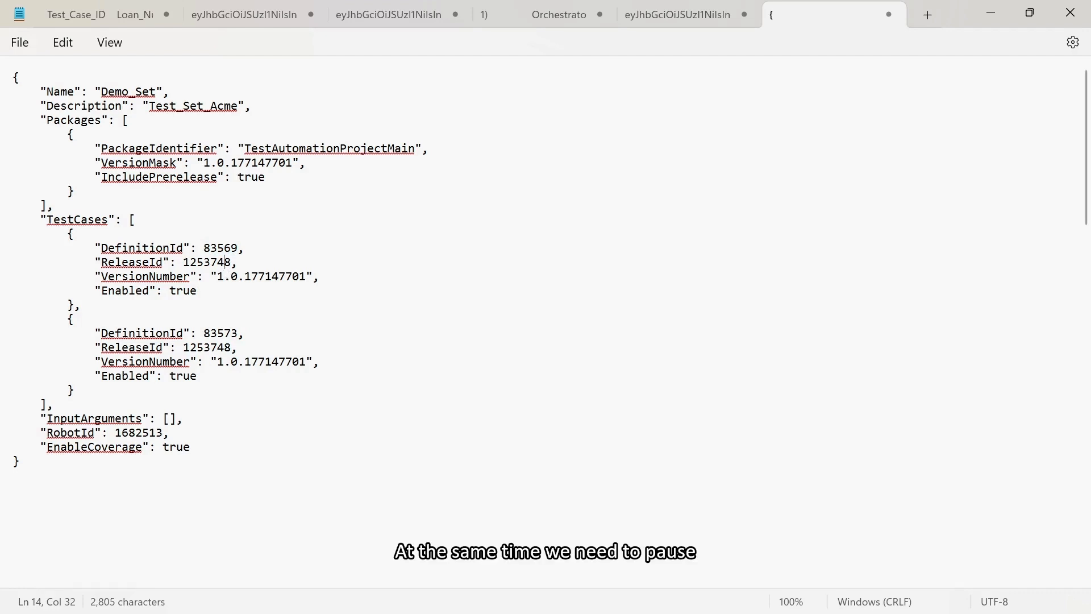
click(130, 419)
click(270, 419)
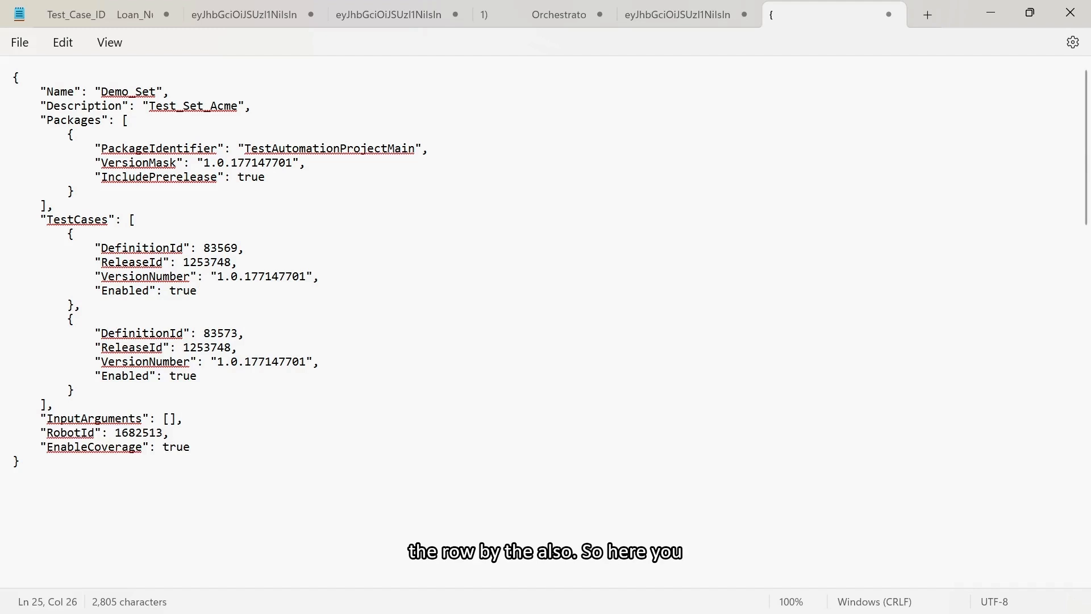
drag(114, 433, 164, 434)
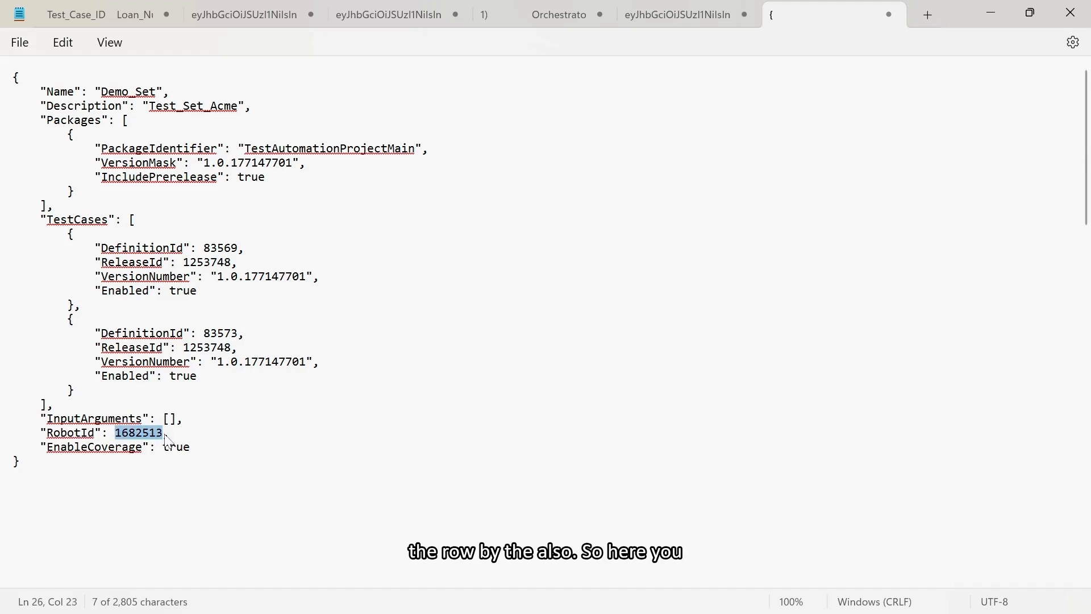
click(121, 205)
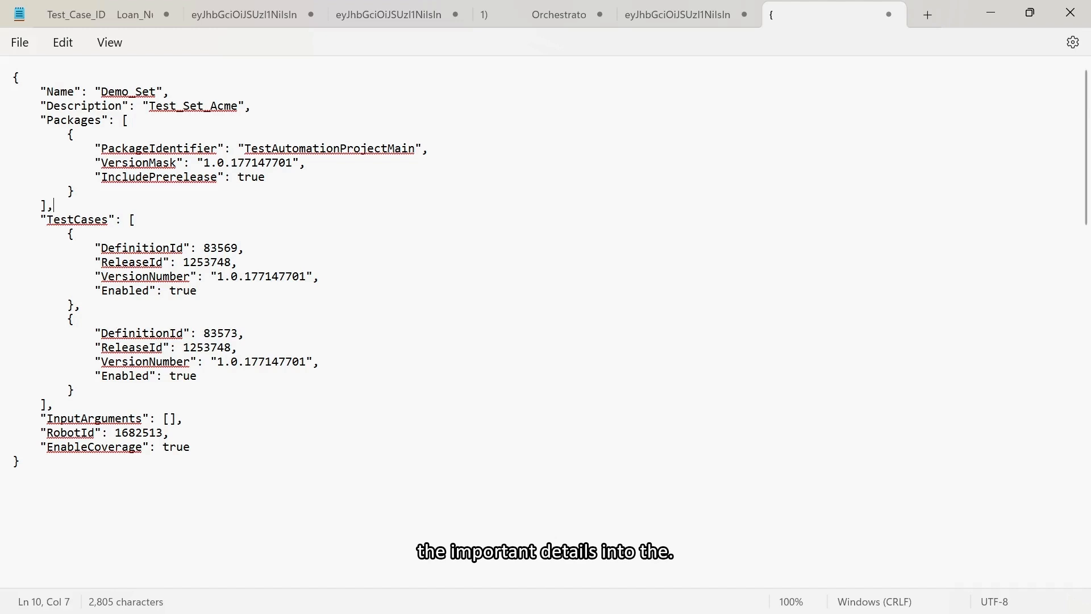
click(101, 121)
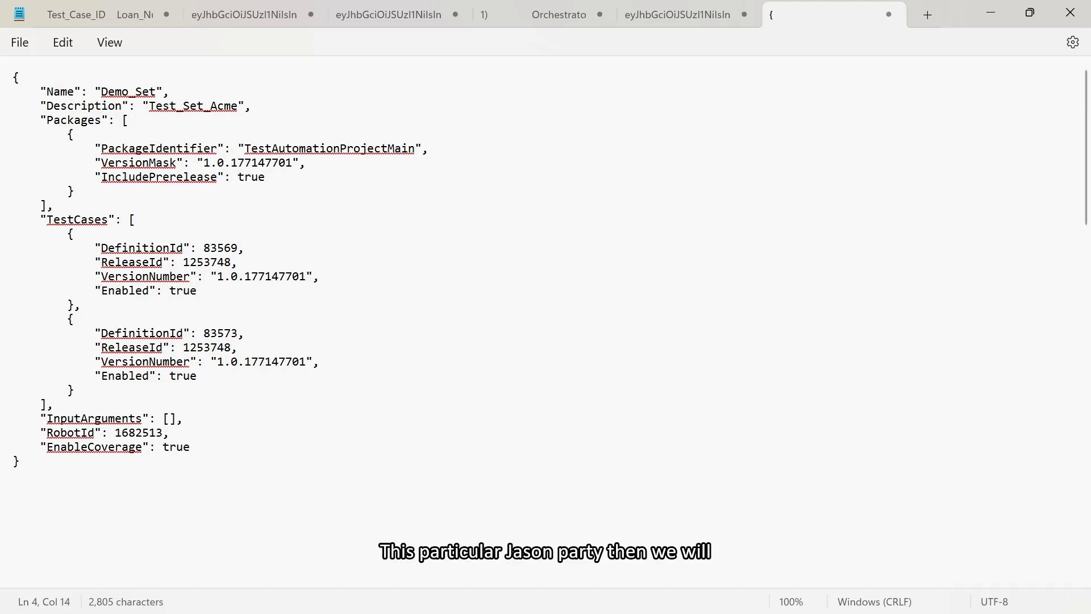
click(322, 135)
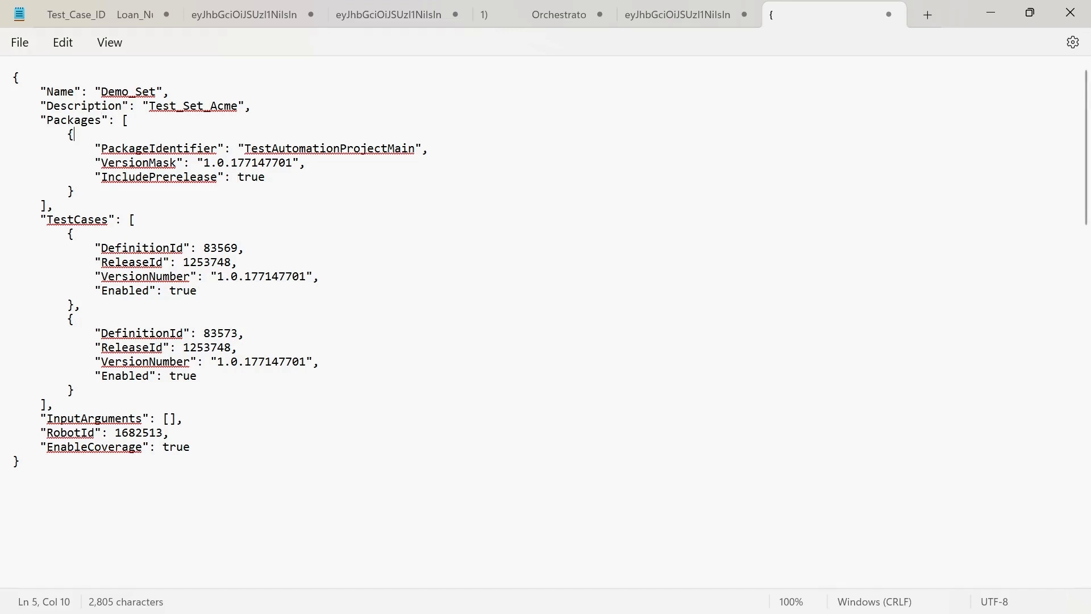
click(23, 467)
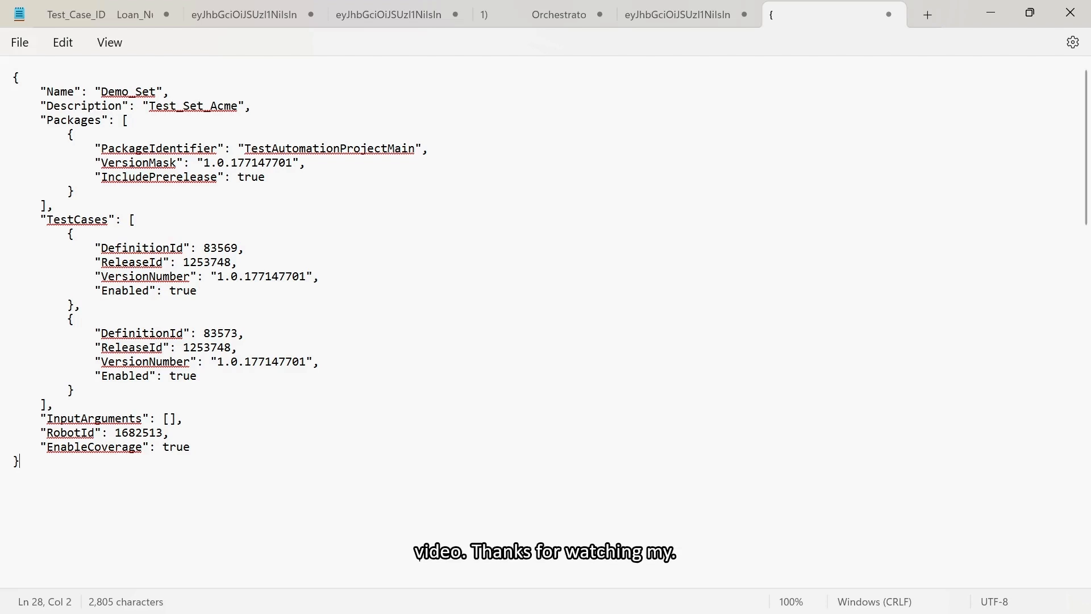
mouse_move(658, 609)
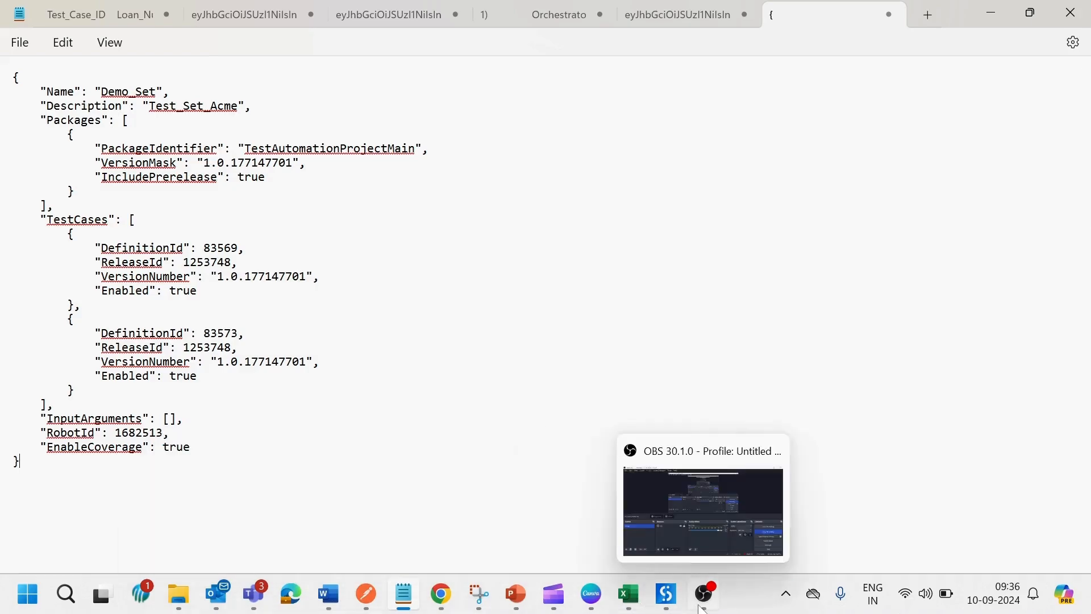